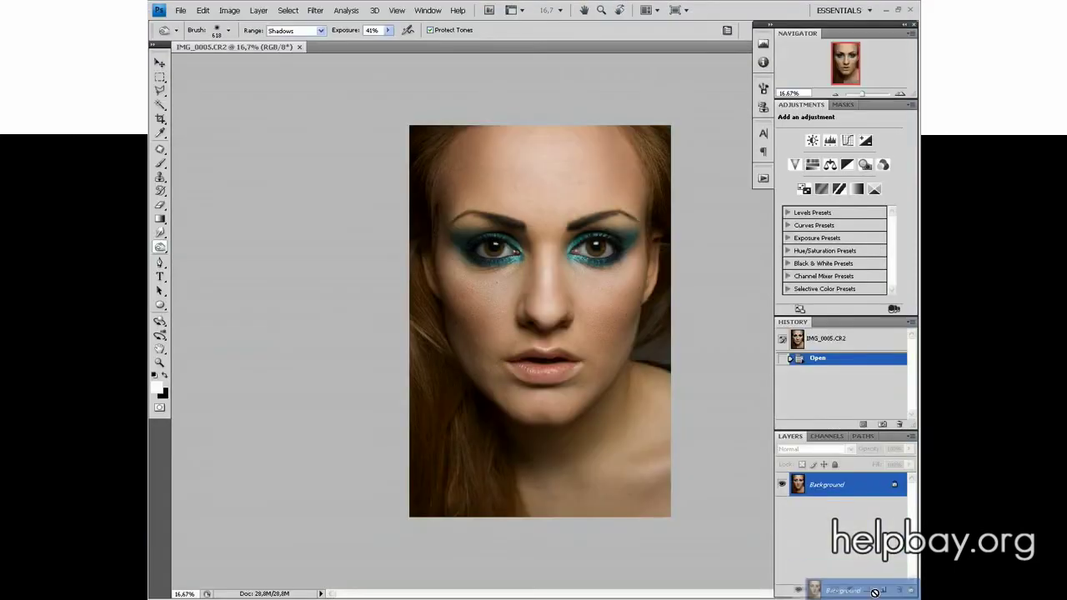
Duplicate the Background layer into a Background copy for retouching
{"action": "left_click_drag", "start_coordinate": [874, 592], "coordinate": [882, 589]}
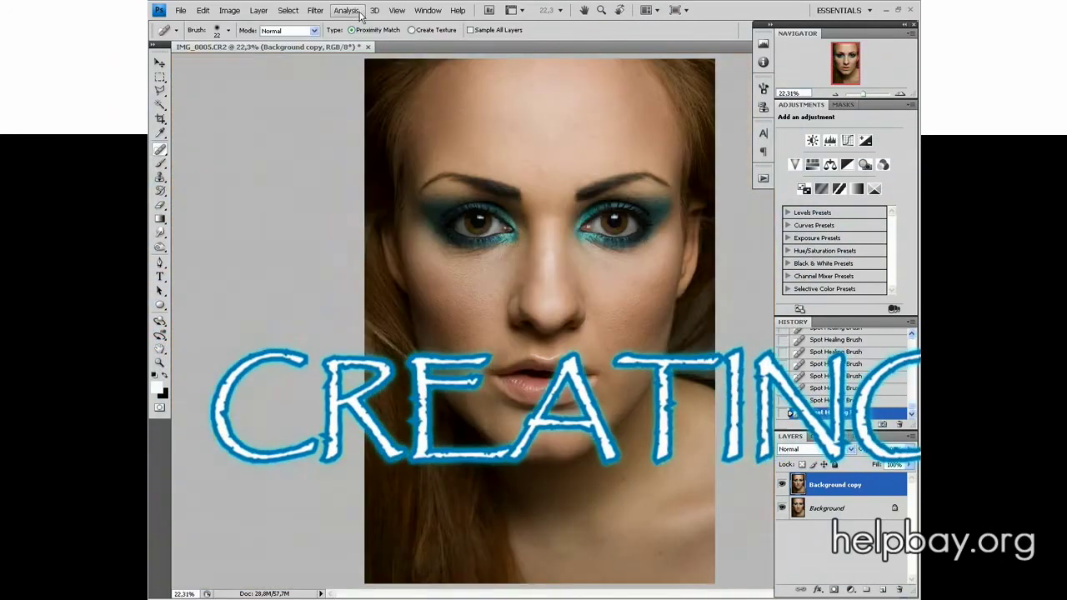
In Liquify, shrink the brush to 646 to enlarge the eyes and widen the nose
{"action": "left_click", "coordinate": [315, 10]}
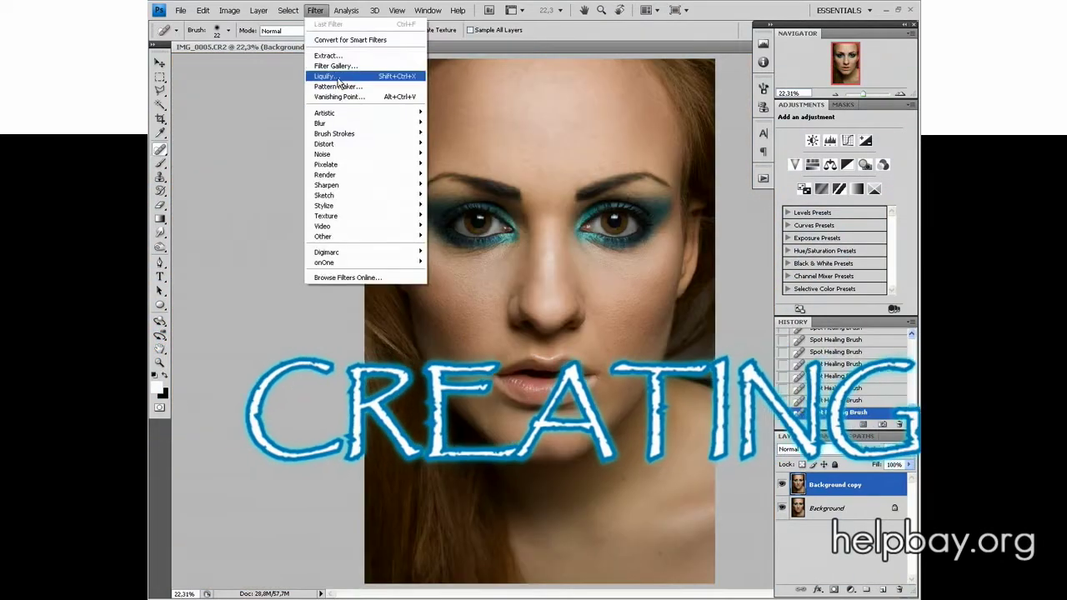
{"action": "left_click", "coordinate": [333, 73]}
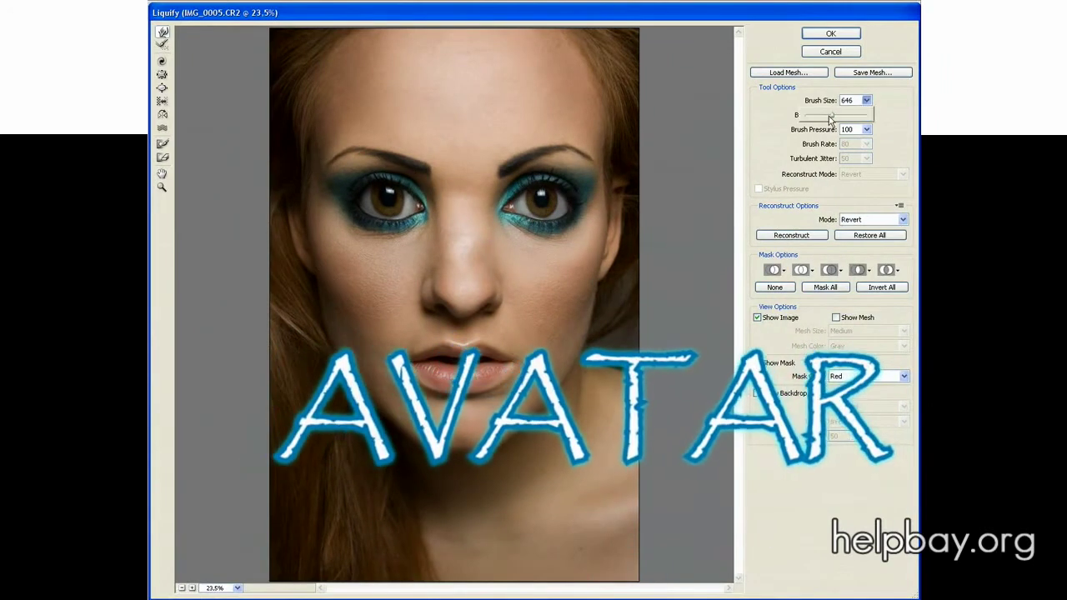
{"action": "key", "text": "bracketleft"}
{"action": "key", "text": "bracketleft"}
{"action": "key", "text": "bracketleft"}
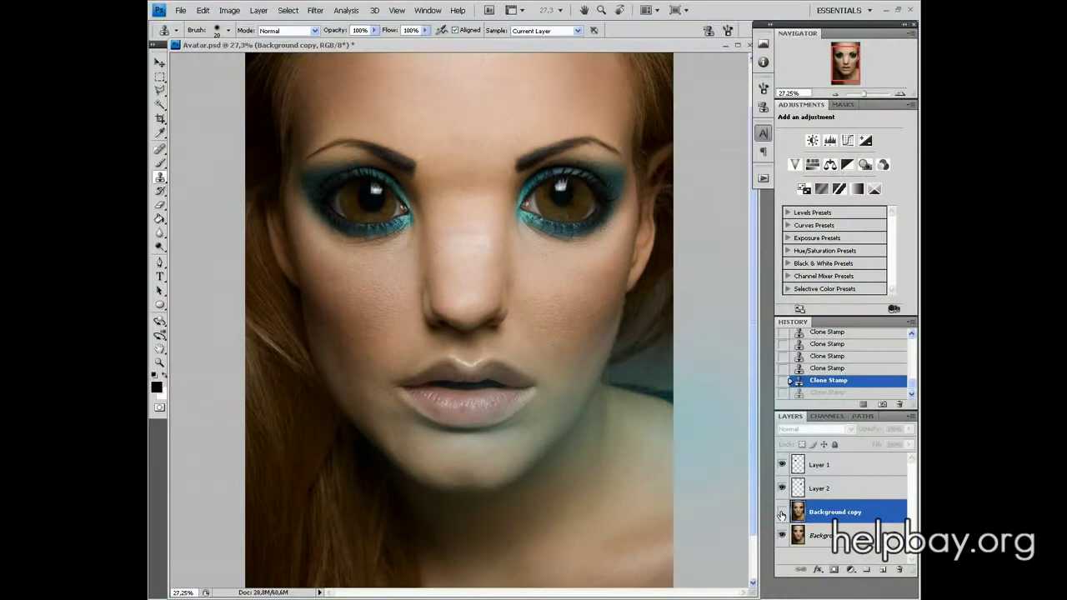
Toggle the Background, Background copy, Layer 1 and Layer 2 visibility to compare the retouching
{"action": "left_click", "coordinate": [781, 511]}
{"action": "left_click", "coordinate": [782, 535]}
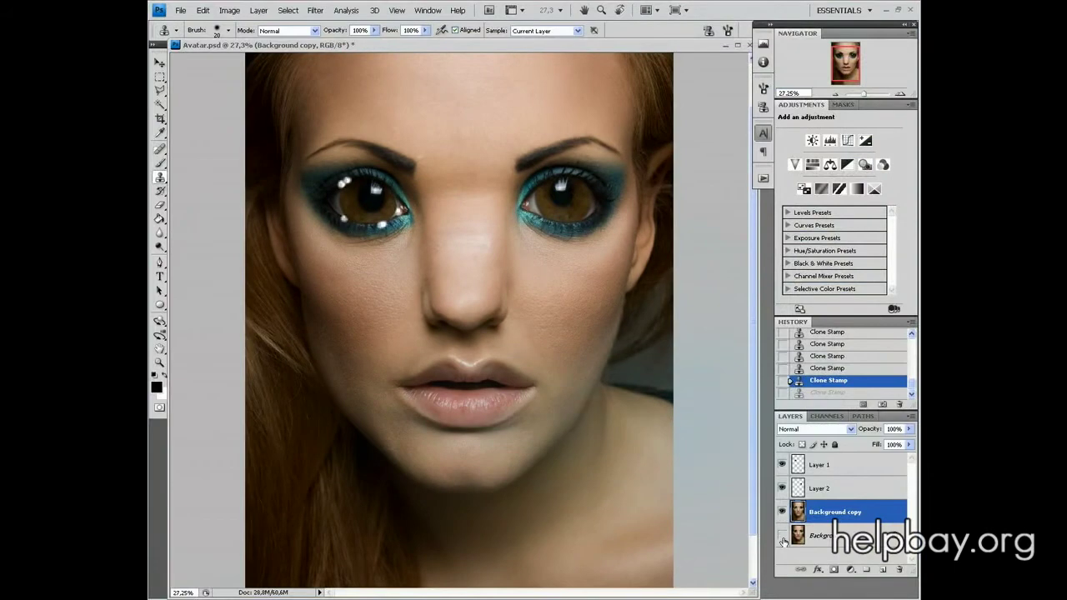
{"action": "left_click", "coordinate": [782, 489]}
{"action": "left_click", "coordinate": [782, 465]}
{"action": "left_click", "coordinate": [781, 466]}
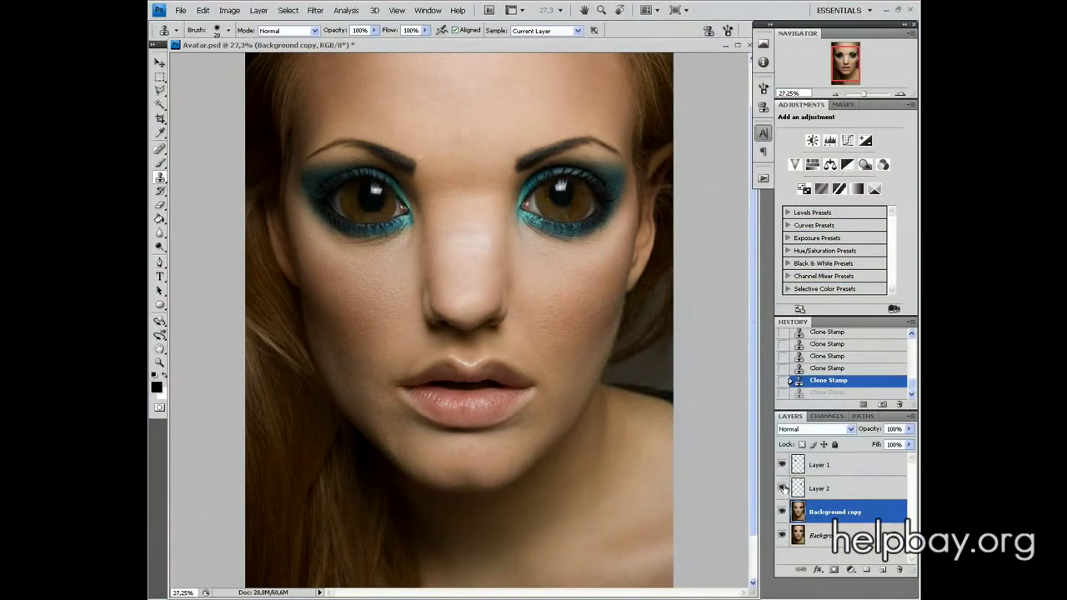
{"action": "left_click", "coordinate": [782, 489]}
Compare History snapshots against the original photo, then return to the latest clone stamp state
{"action": "left_click_drag", "start_coordinate": [911, 385], "coordinate": [913, 341]}
{"action": "left_click", "coordinate": [866, 361]}
{"action": "left_click", "coordinate": [815, 342]}
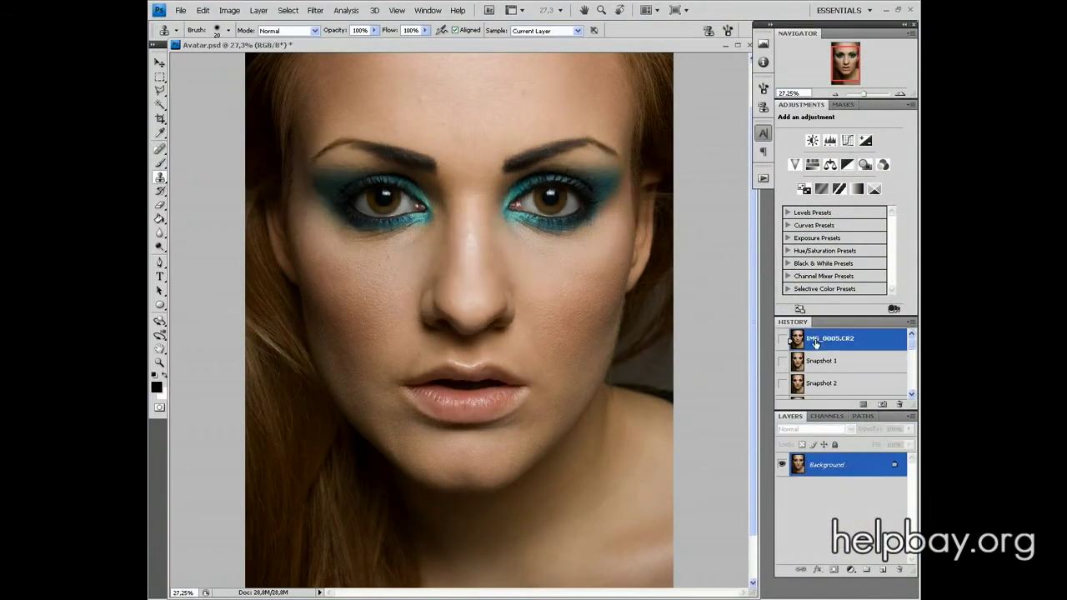
{"action": "left_click", "coordinate": [821, 361]}
{"action": "scroll", "coordinate": [887, 375], "scroll_direction": "down", "scroll_amount": 10}
{"action": "left_click", "coordinate": [829, 391]}
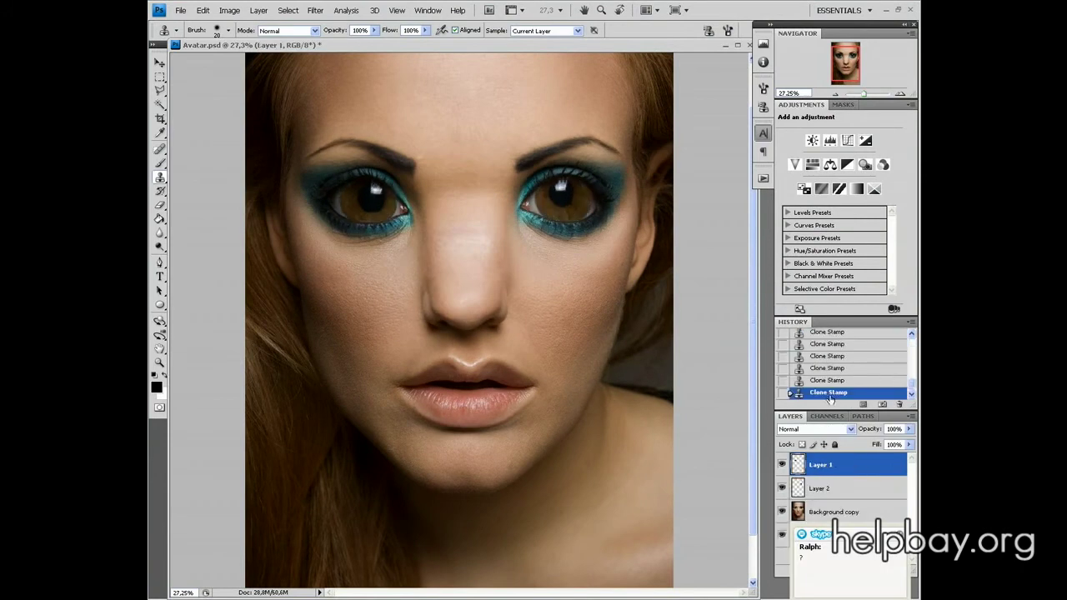
Add a Hue/Saturation adjustment layer above Background copy and raise Hue to tint the skin
{"action": "left_click", "coordinate": [834, 512]}
{"action": "left_click", "coordinate": [850, 570]}
{"action": "left_click", "coordinate": [787, 484]}
{"action": "left_click_drag", "start_coordinate": [838, 171], "coordinate": [897, 178]}
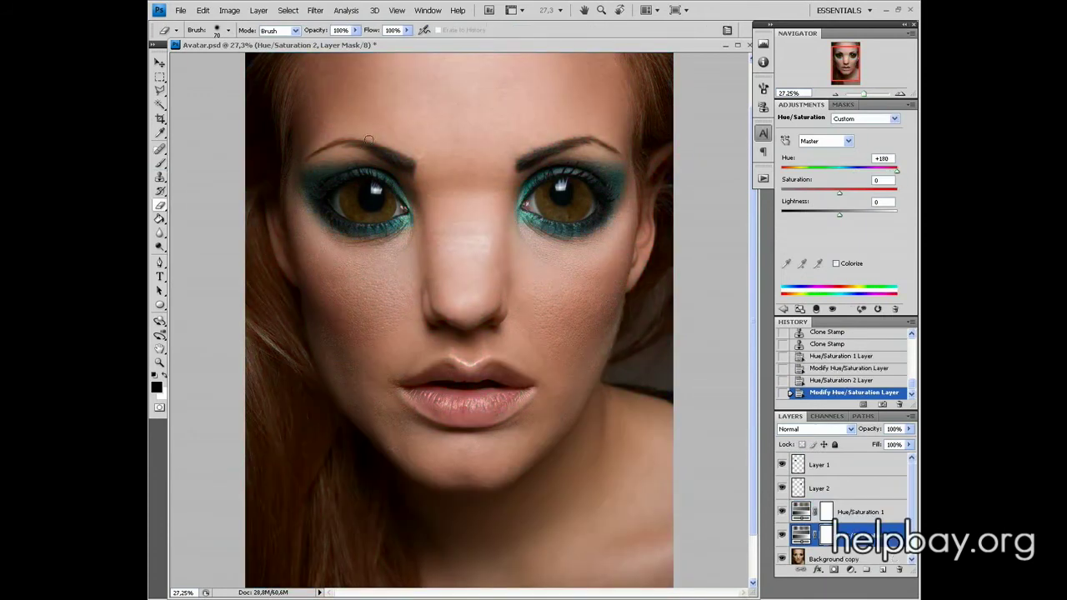
Erase the Hue/Saturation mask with a large brush to reveal blue skin on the forehead
{"action": "right_click", "coordinate": [450, 121]}
{"action": "mouse_move", "coordinate": [316, 109]}
{"action": "left_mouse_down"}
{"action": "mouse_move", "coordinate": [350, 83]}
{"action": "mouse_move", "coordinate": [214, 178]}
{"action": "mouse_move", "coordinate": [257, 285]}
{"action": "mouse_move", "coordinate": [644, 461]}
{"action": "mouse_move", "coordinate": [491, 495]}
{"action": "left_mouse_up"}
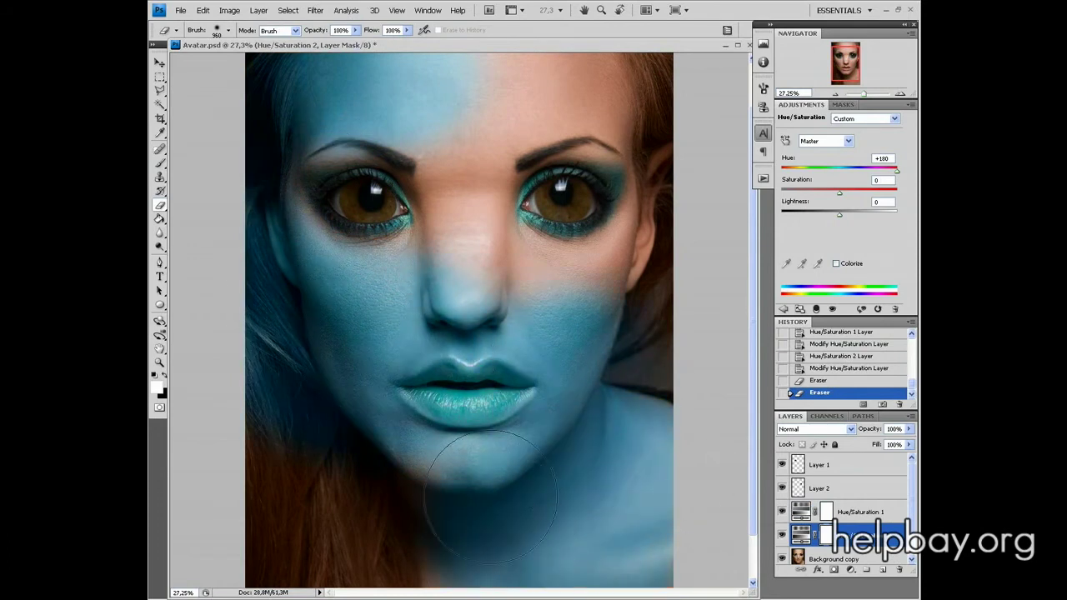
{"action": "scroll", "coordinate": [466, 467], "scroll_direction": "up", "scroll_amount": 2}
With a smaller brush, turn the upper forehead and nose bridge blue, undoing a stray cheek stroke
{"action": "right_click", "coordinate": [572, 162]}
{"action": "key", "text": "Return"}
{"action": "mouse_move", "coordinate": [583, 95]}
{"action": "left_mouse_down"}
{"action": "mouse_move", "coordinate": [443, 66]}
{"action": "mouse_move", "coordinate": [486, 186]}
{"action": "mouse_move", "coordinate": [576, 171]}
{"action": "mouse_move", "coordinate": [486, 220]}
{"action": "mouse_move", "coordinate": [504, 315]}
{"action": "mouse_move", "coordinate": [571, 345]}
{"action": "left_mouse_up"}
{"action": "key", "text": "ctrl+z"}
{"action": "left_click_drag", "start_coordinate": [496, 316], "coordinate": [454, 145]}
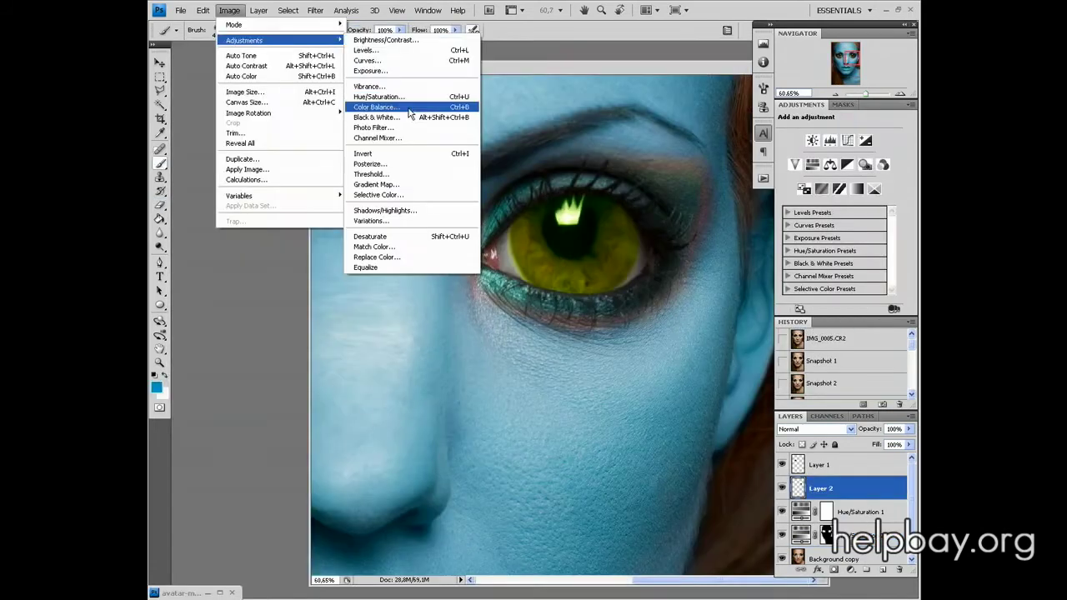
Apply Brightness/Contrast and a Vibrance of -75 to Layer 2, then zoom out to the whole face
{"action": "left_click", "coordinate": [392, 40]}
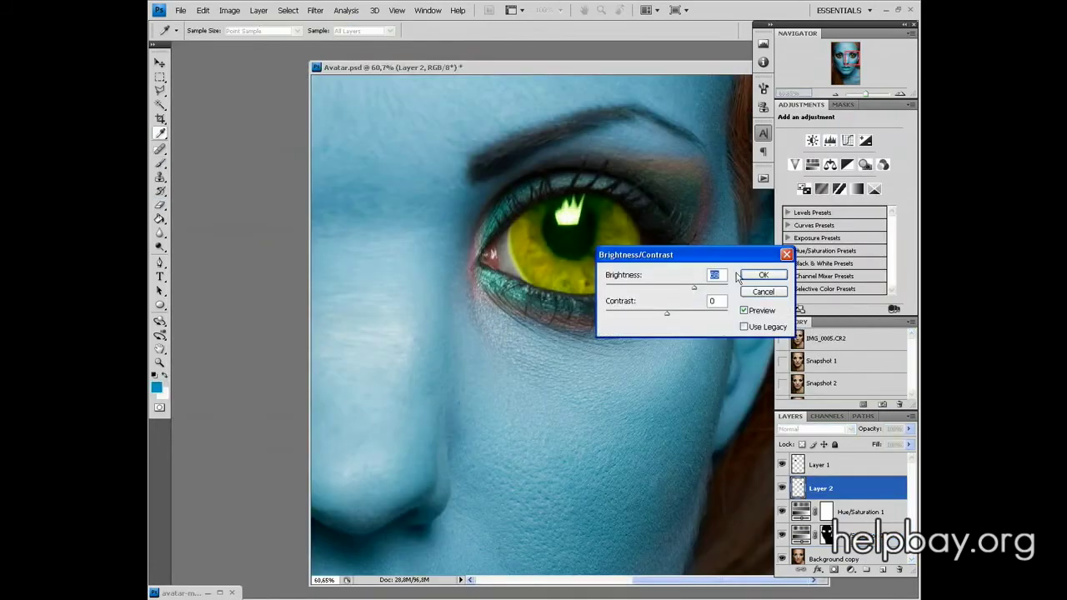
{"action": "left_click", "coordinate": [762, 275]}
{"action": "left_click", "coordinate": [229, 10]}
{"action": "left_click", "coordinate": [391, 102]}
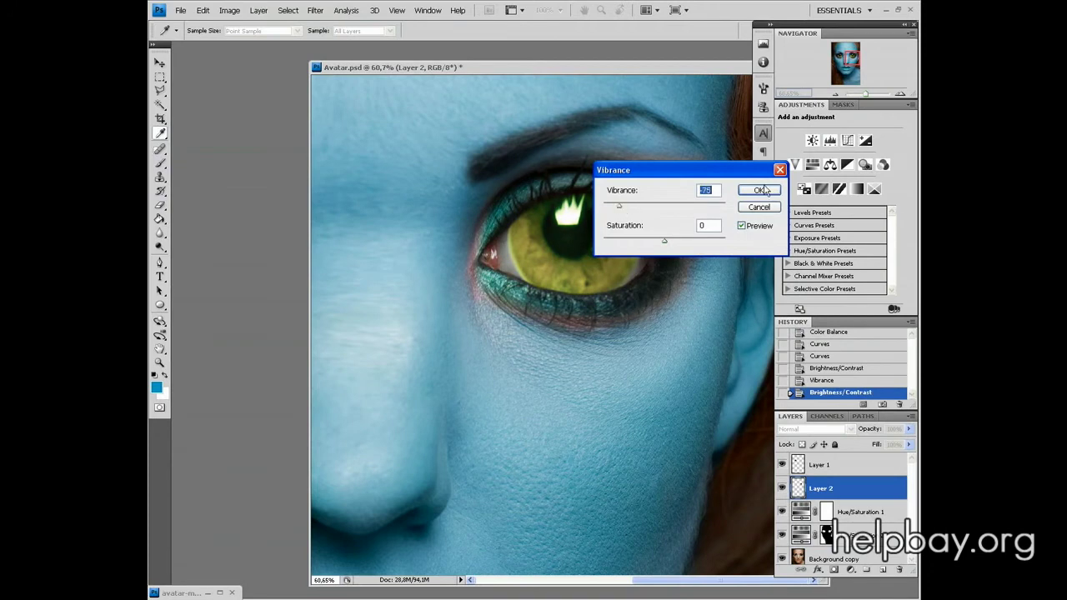
{"action": "left_click", "coordinate": [763, 190]}
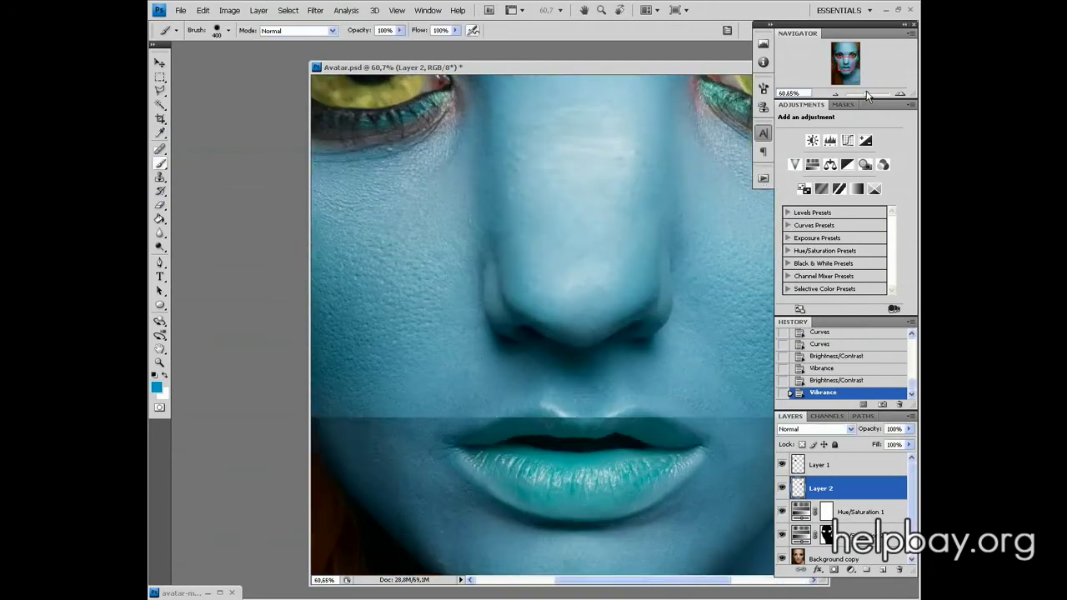
{"action": "left_click_drag", "start_coordinate": [867, 95], "coordinate": [865, 95]}
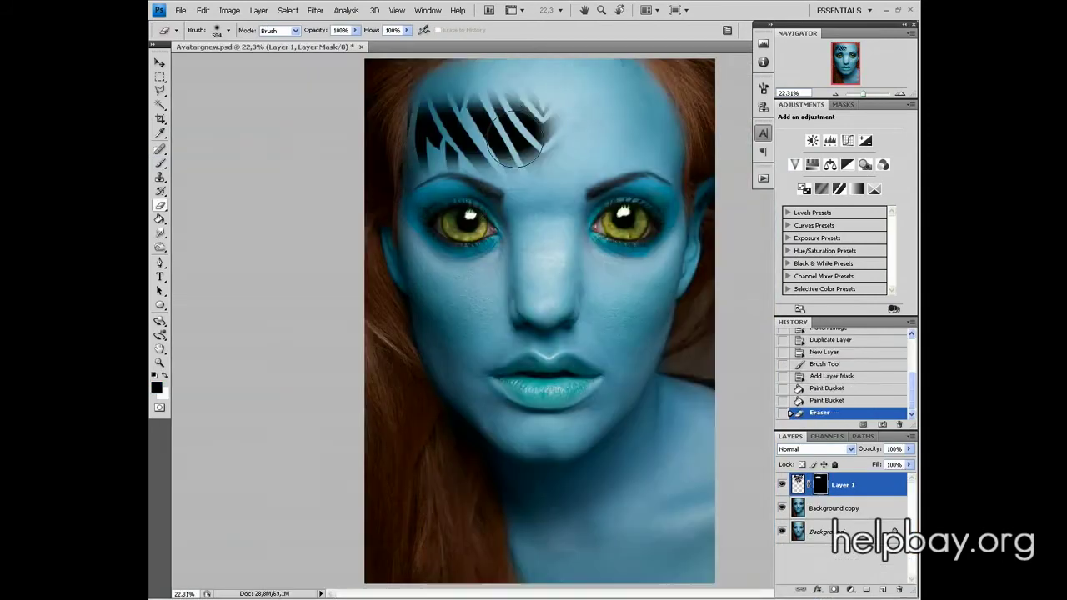
Erase the stripe pattern around the left eye and lower the stripe layer opacity to 51%
{"action": "left_click_drag", "start_coordinate": [450, 250], "coordinate": [500, 242]}
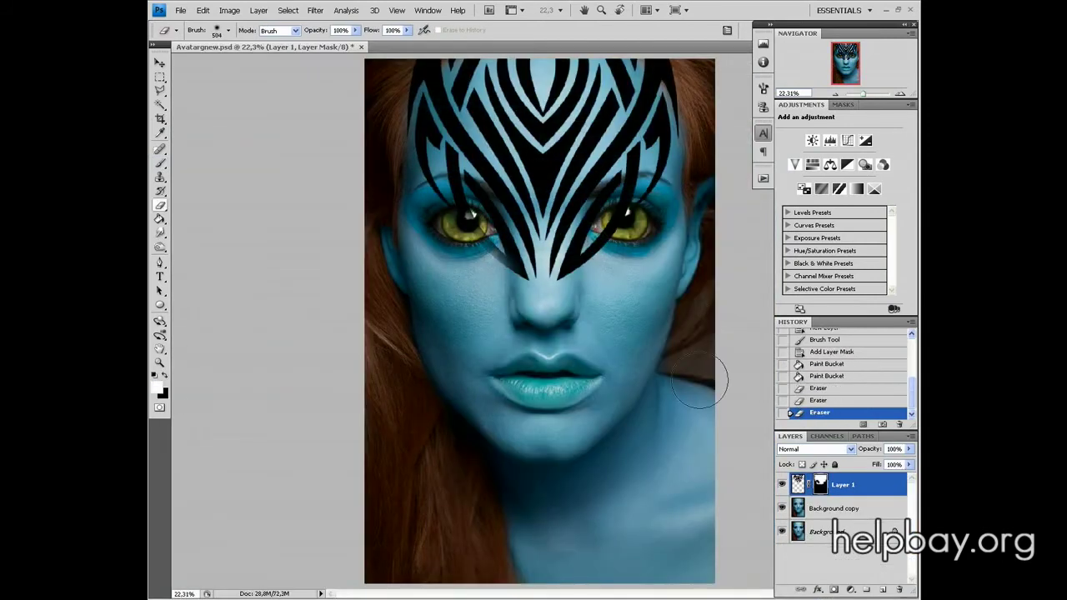
{"action": "left_click_drag", "start_coordinate": [909, 449], "coordinate": [875, 459]}
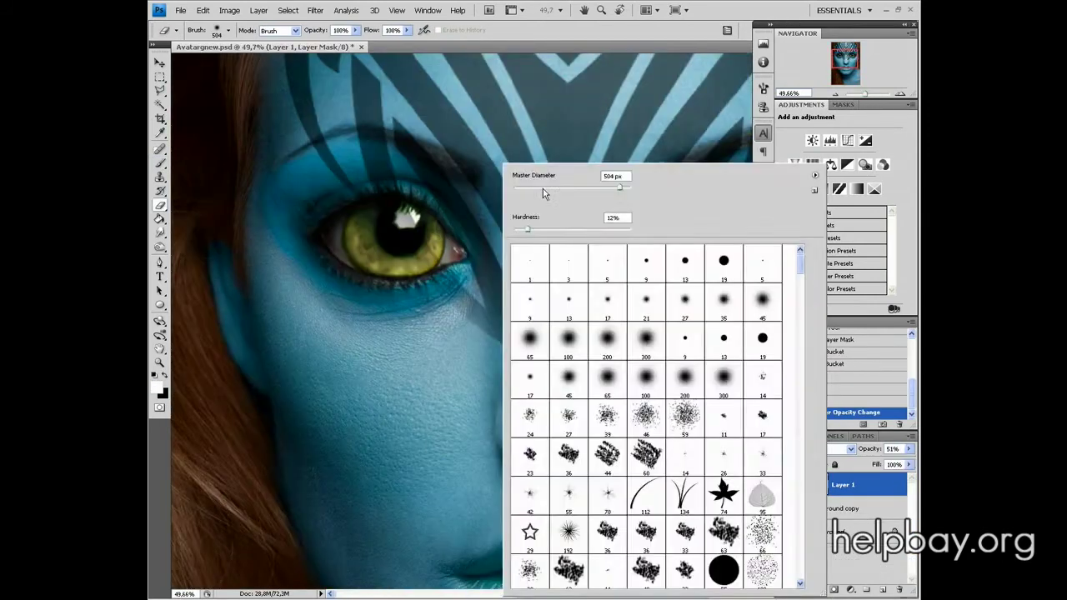
{"action": "left_click", "coordinate": [374, 201]}
{"action": "scroll", "coordinate": [374, 201], "scroll_direction": "up", "scroll_amount": 5}
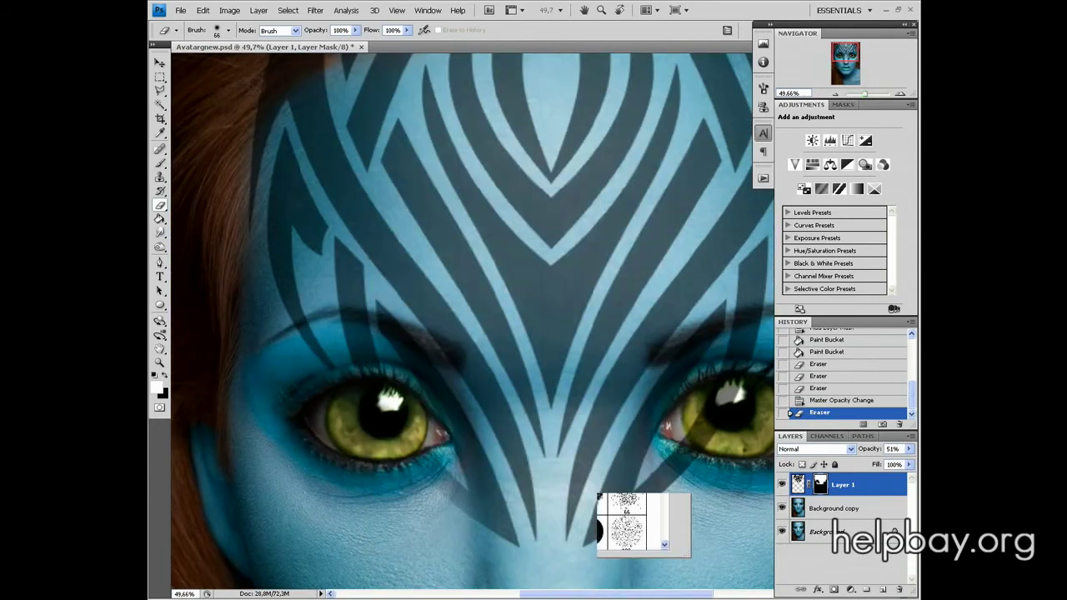
{"action": "left_click", "coordinate": [276, 99]}
{"action": "scroll", "coordinate": [709, 194], "scroll_direction": "down", "scroll_amount": 5}
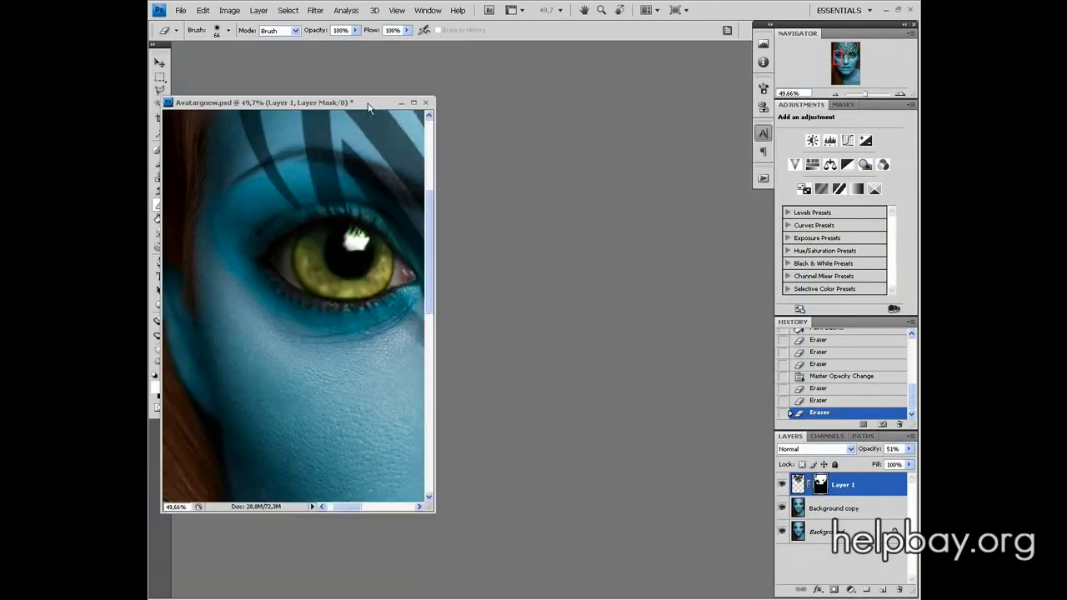
Float and enlarge the document window, then erase the stripes from the hair
{"action": "left_click_drag", "start_coordinate": [286, 105], "coordinate": [321, 57]}
{"action": "left_click_drag", "start_coordinate": [468, 459], "coordinate": [744, 586]}
{"action": "left_click_drag", "start_coordinate": [845, 63], "coordinate": [876, 46]}
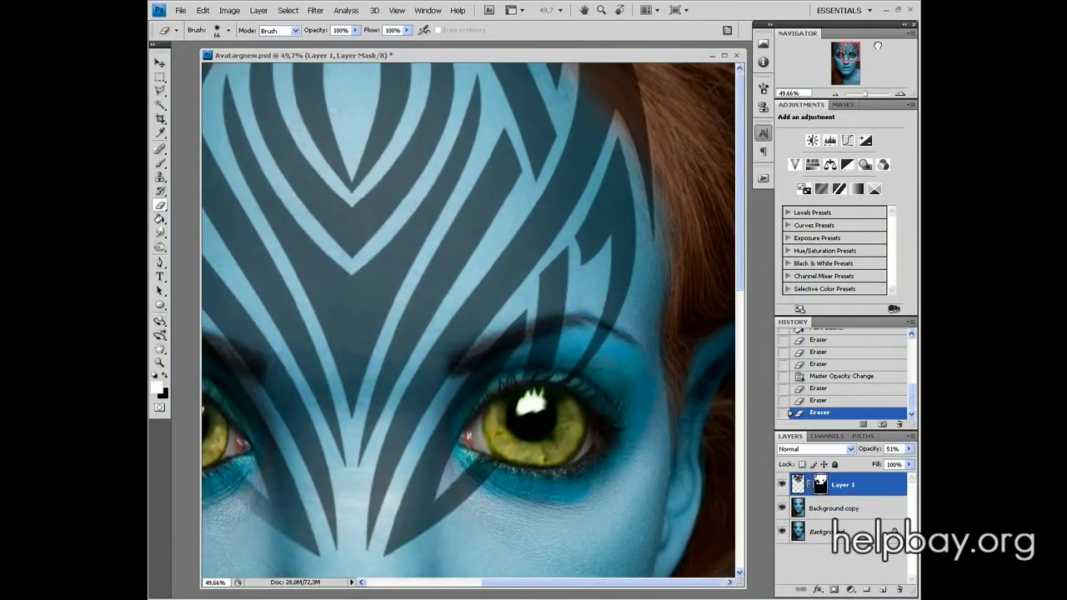
{"action": "left_click_drag", "start_coordinate": [646, 80], "coordinate": [614, 75]}
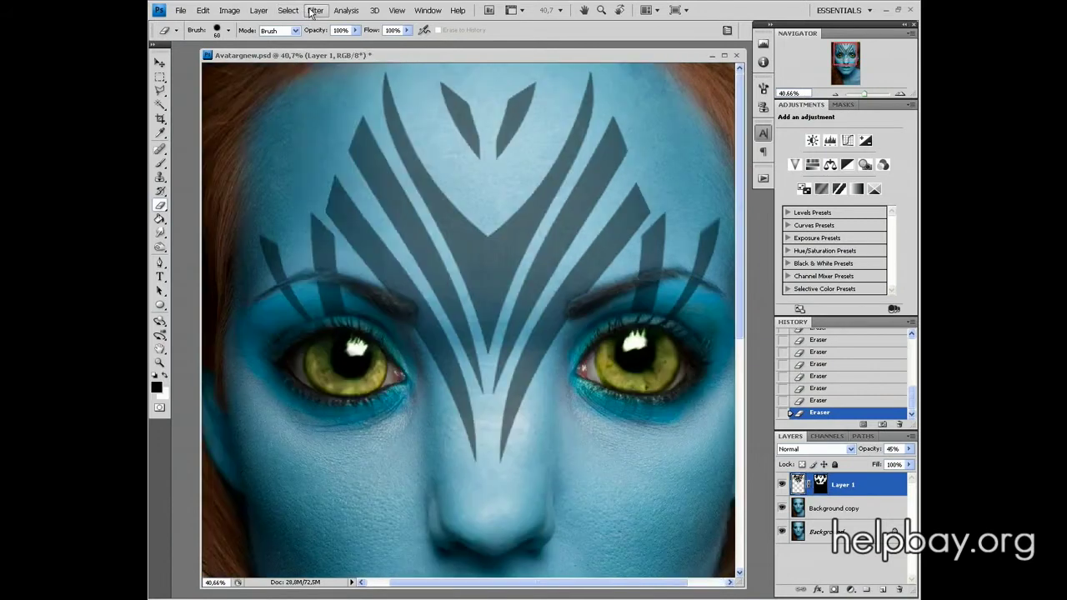
{"action": "left_click", "coordinate": [315, 10]}
Soften the stripe mask with a Gaussian Blur of radius about 4
{"action": "left_click", "coordinate": [441, 161]}
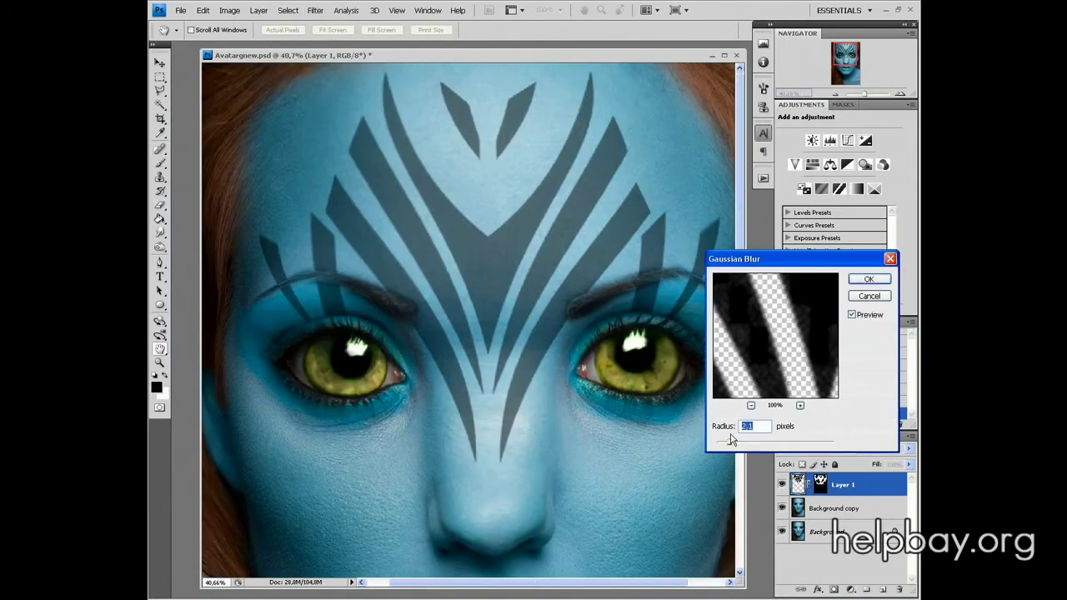
{"action": "left_click_drag", "start_coordinate": [738, 442], "coordinate": [733, 448]}
{"action": "left_click", "coordinate": [866, 280]}
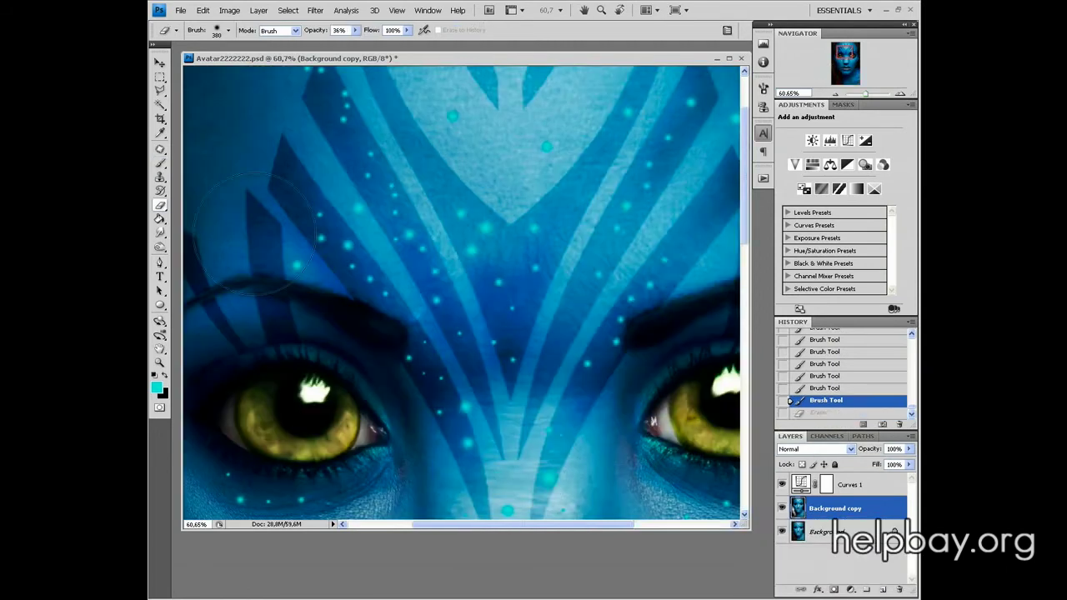
Pick a smaller full-opacity brush and paint glowing cyan dots on the forehead and cheek
{"action": "right_click", "coordinate": [558, 162]}
{"action": "double_click", "coordinate": [633, 275]}
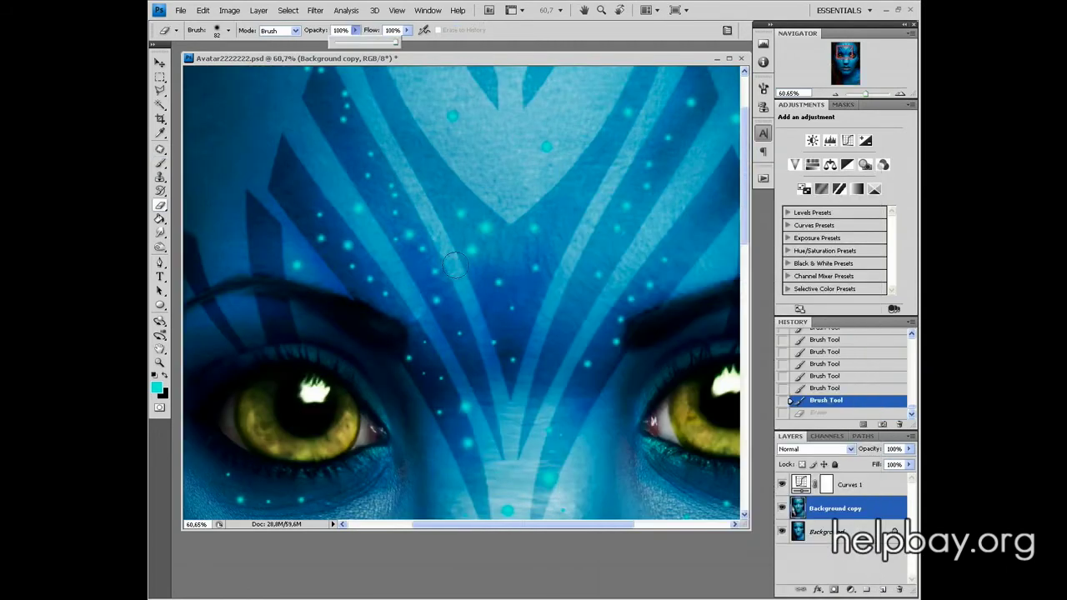
{"action": "left_click", "coordinate": [431, 246]}
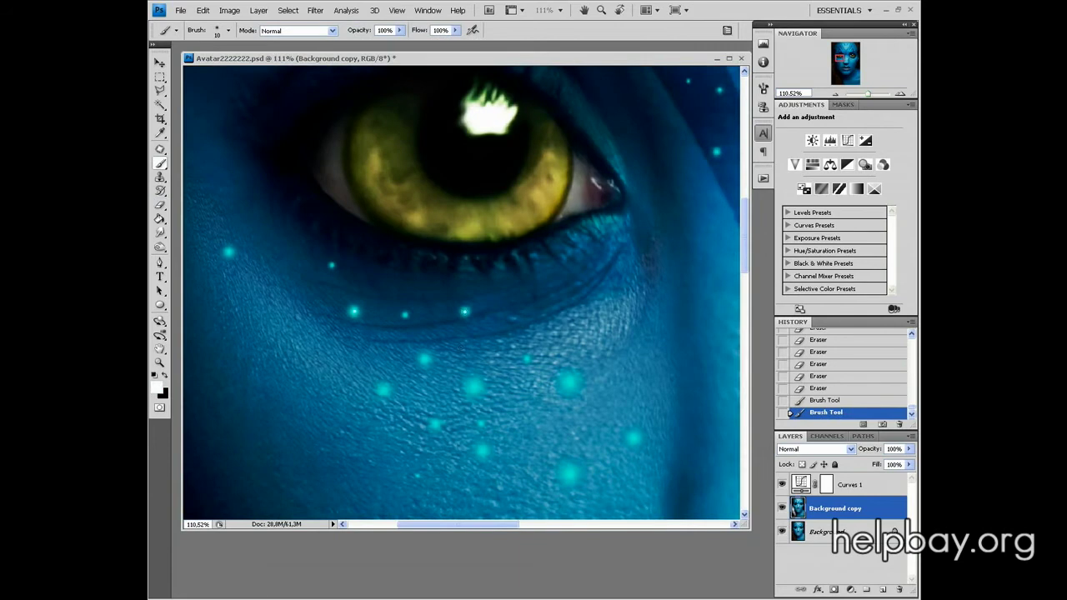
{"action": "right_click", "coordinate": [569, 414]}
{"action": "key", "text": "Escape"}
{"action": "left_click", "coordinate": [809, 401]}
{"action": "left_click", "coordinate": [568, 474]}
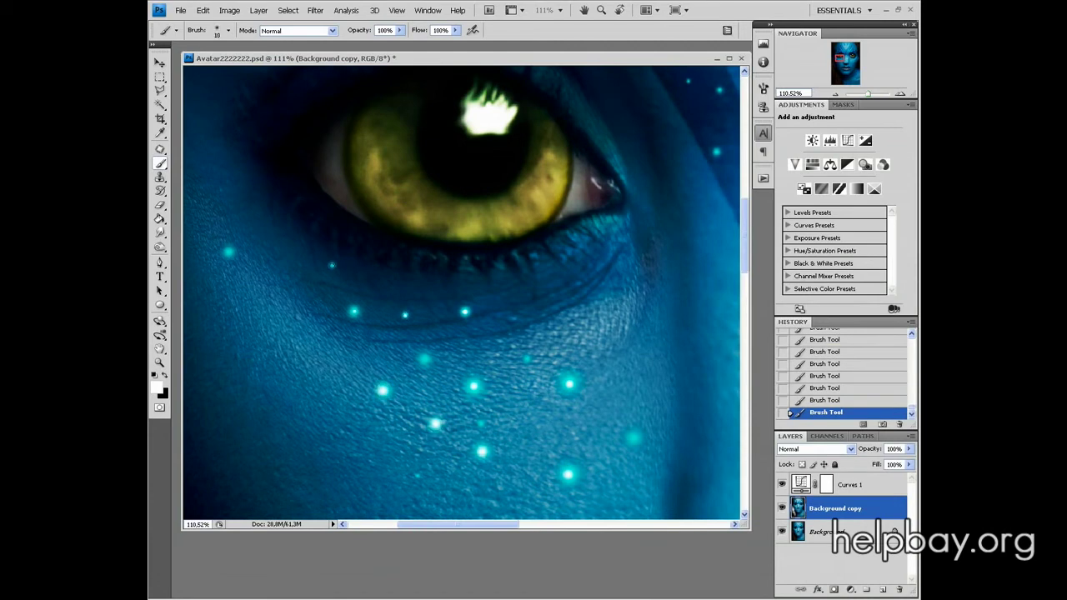
Stamp eyelashes above the left eye, redoing them with the large eyelash brush shape
{"action": "left_click_drag", "start_coordinate": [867, 92], "coordinate": [871, 93]}
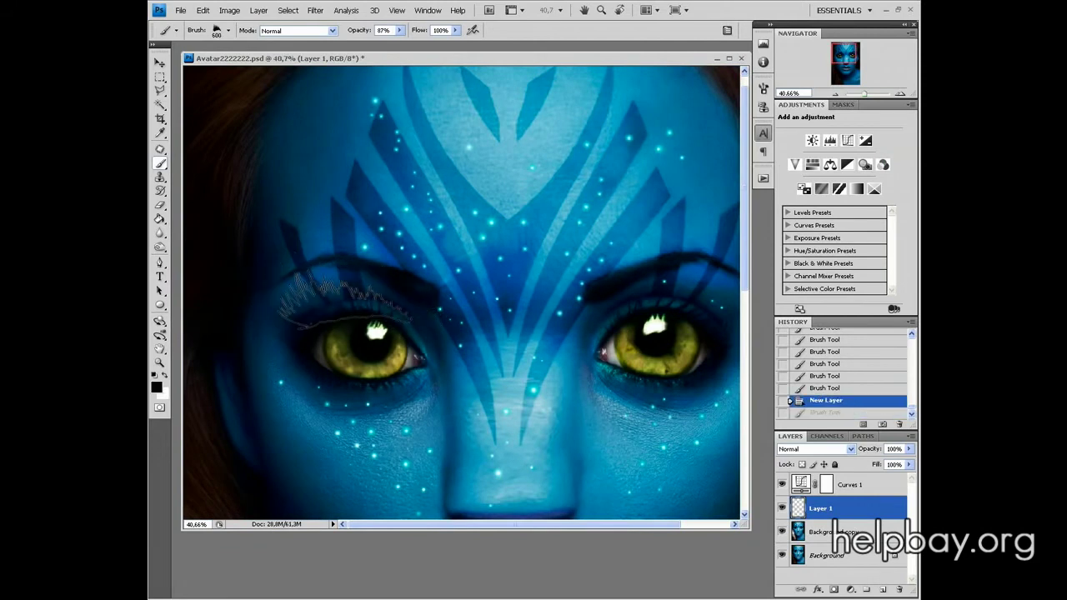
{"action": "left_click", "coordinate": [347, 295]}
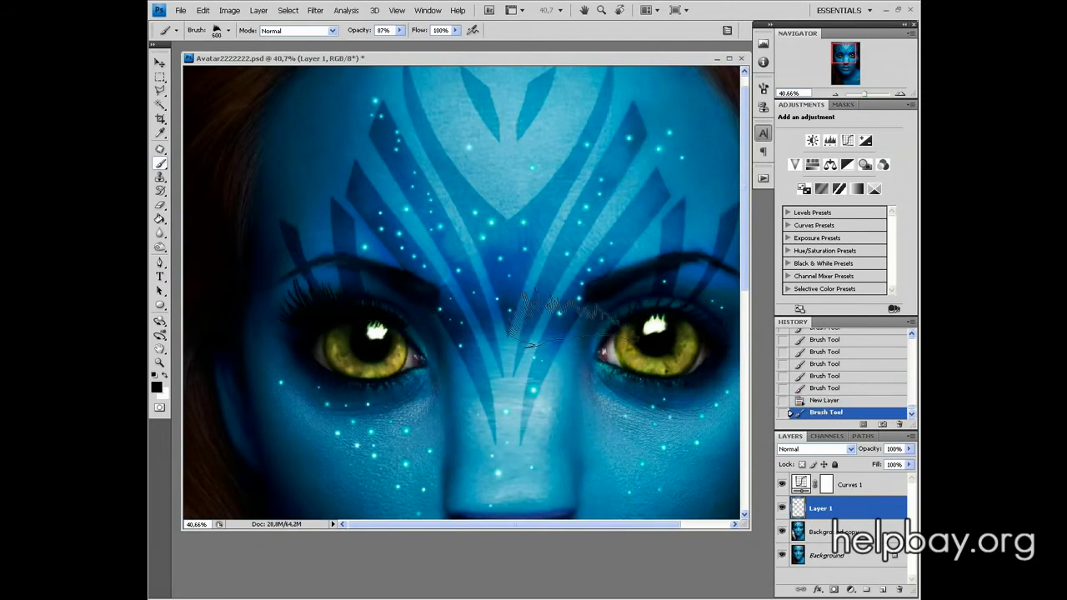
{"action": "left_click_drag", "start_coordinate": [864, 93], "coordinate": [863, 85]}
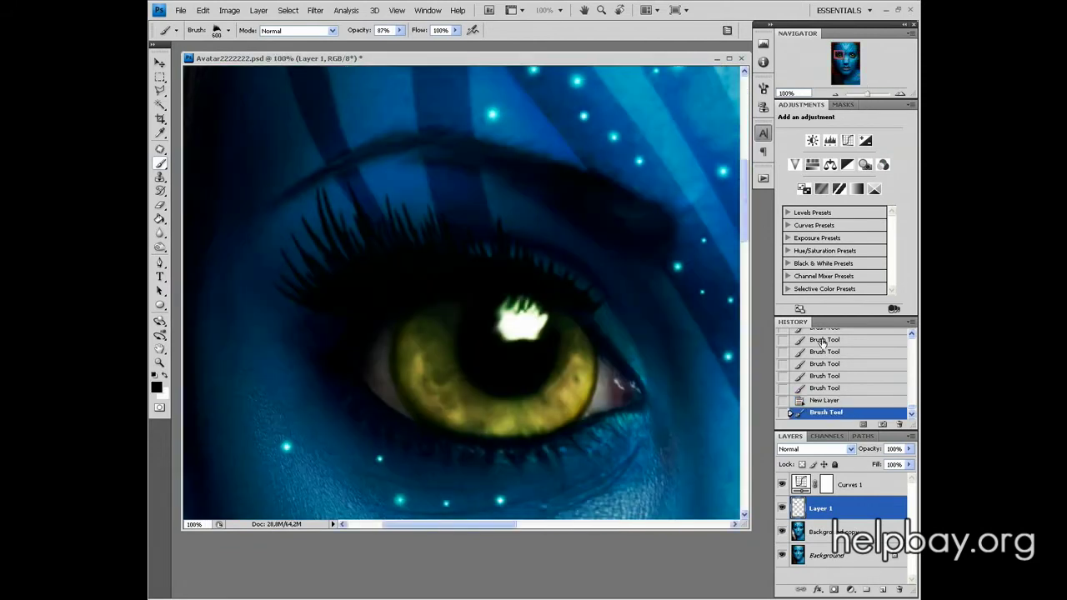
{"action": "key", "text": "ctrl+z"}
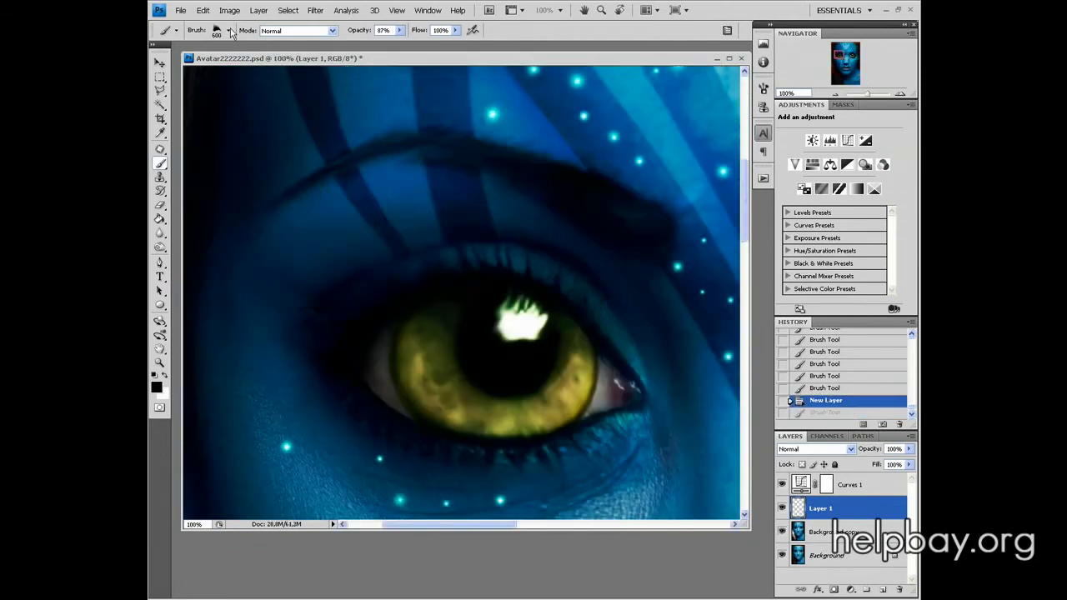
{"action": "left_click", "coordinate": [227, 30]}
{"action": "scroll", "coordinate": [454, 286], "scroll_direction": "down", "scroll_amount": 2}
{"action": "double_click", "coordinate": [258, 275]}
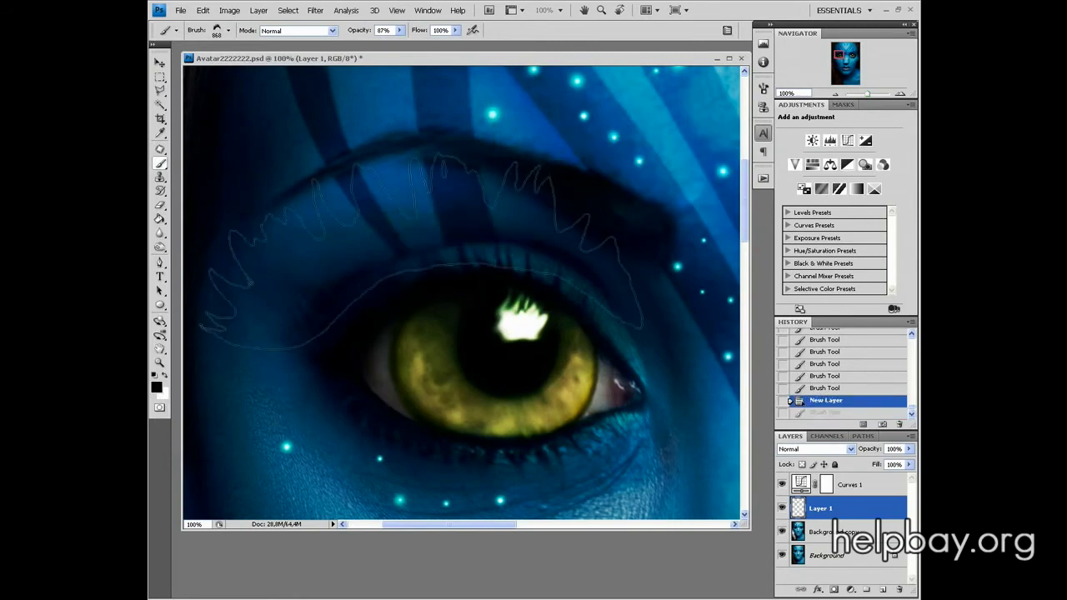
{"action": "left_click", "coordinate": [500, 275]}
{"action": "left_click_drag", "start_coordinate": [871, 93], "coordinate": [864, 94]}
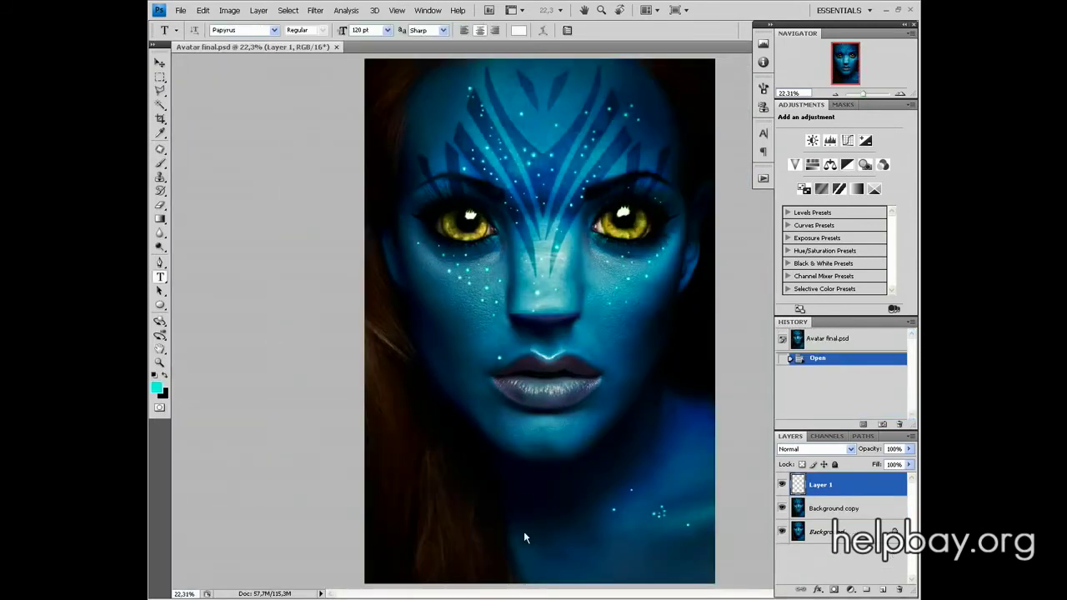
Add the title 'AVATAR' near the poster's bottom and move it lower
{"action": "left_click_drag", "start_coordinate": [612, 574], "coordinate": [661, 577]}
{"action": "type", "text": "AVATAR"}
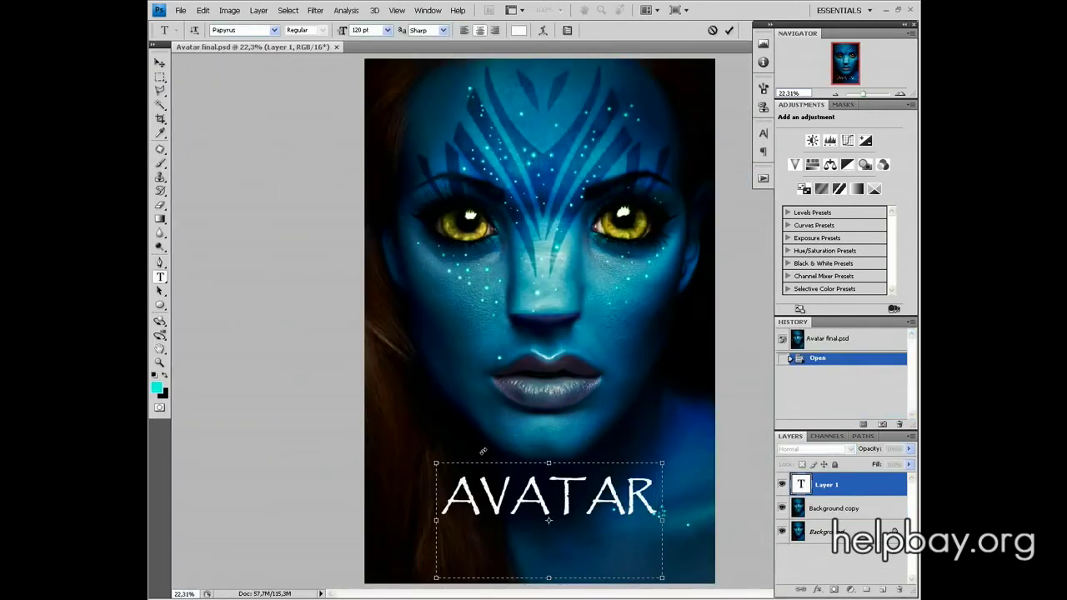
{"action": "left_click_drag", "start_coordinate": [482, 450], "coordinate": [493, 504]}
{"action": "left_click_drag", "start_coordinate": [859, 93], "coordinate": [864, 97]}
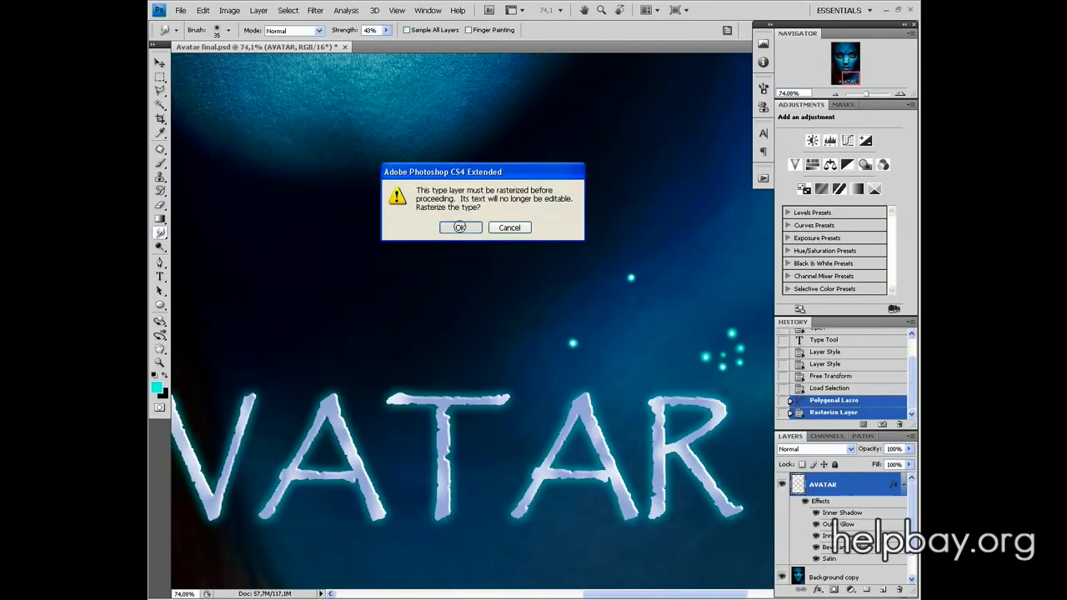
Rasterize the AVATAR layer and warp it, pulling the lower-right corner downward
{"action": "left_click", "coordinate": [473, 228]}
{"action": "left_click", "coordinate": [202, 10]}
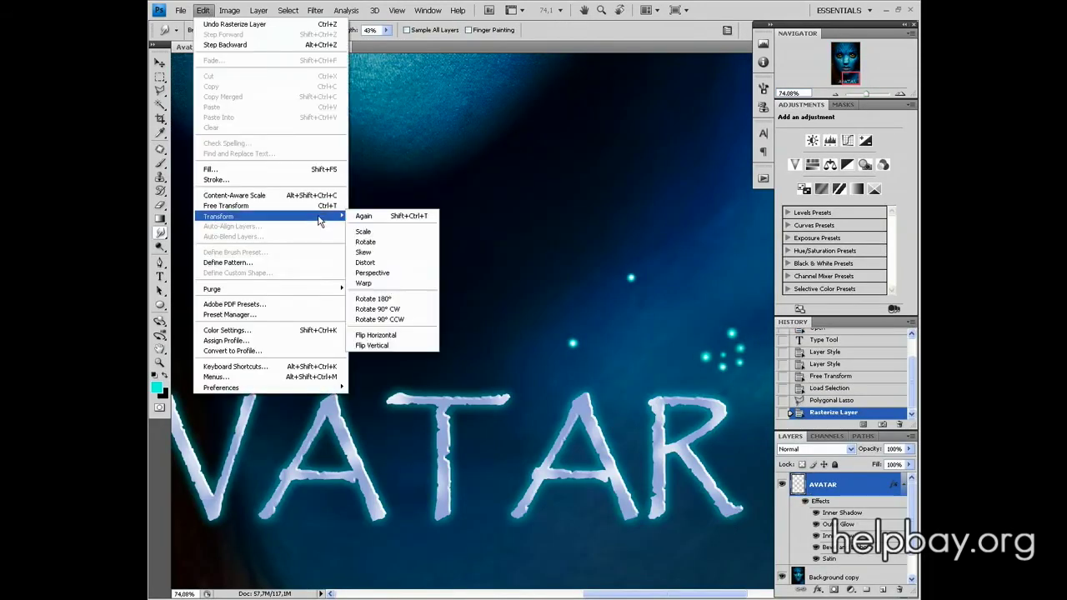
{"action": "left_click", "coordinate": [363, 283]}
{"action": "left_click_drag", "start_coordinate": [743, 522], "coordinate": [756, 536]}
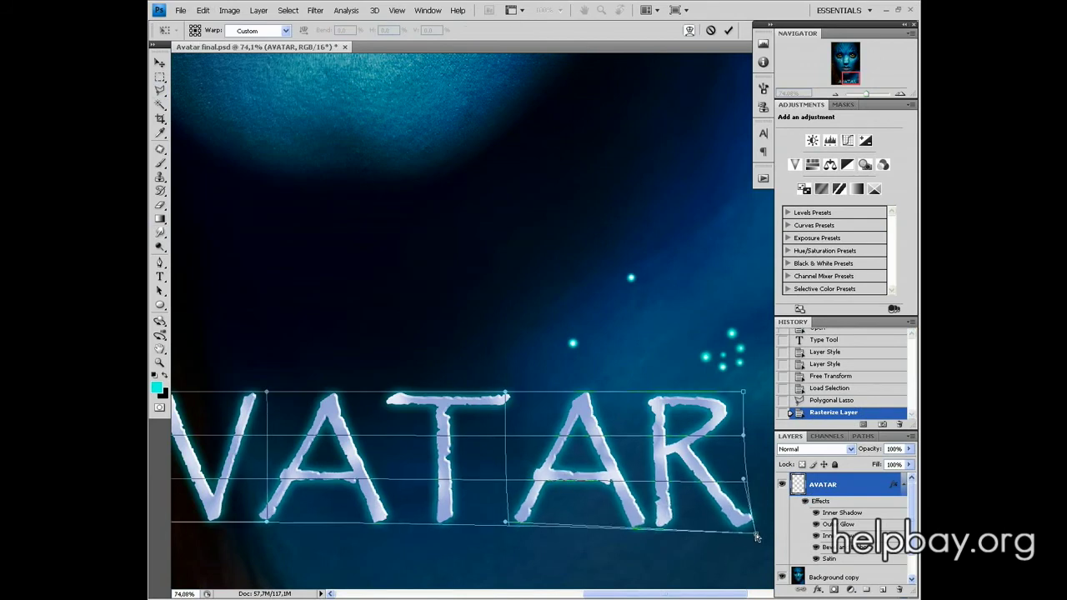
{"action": "scroll", "coordinate": [475, 500], "scroll_direction": "left", "scroll_amount": 5}
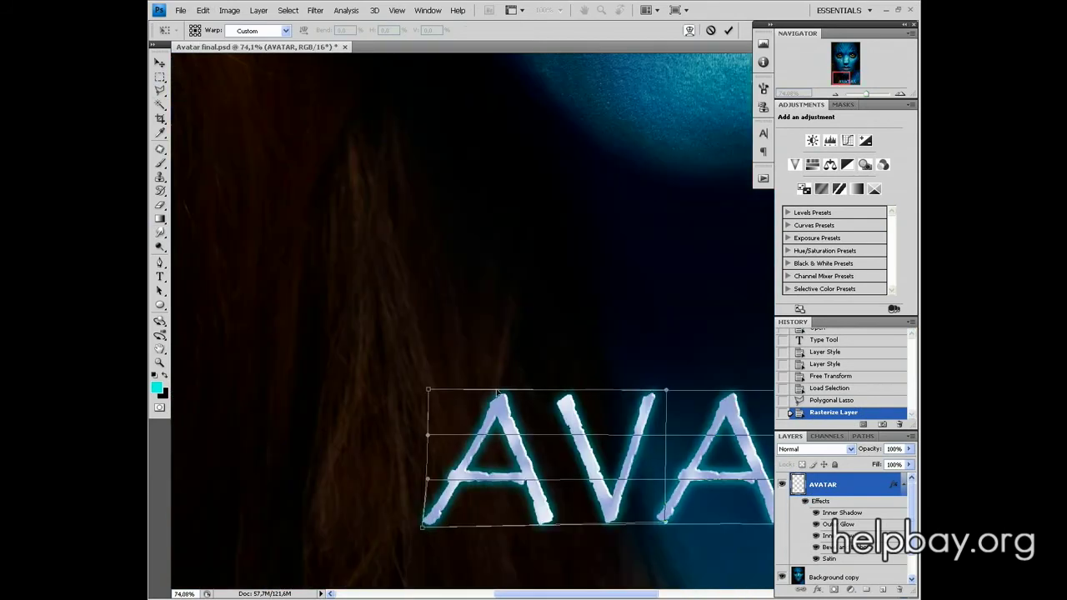
{"action": "key", "text": "ctrl+0"}
Select the R's leg with the Polygonal Lasso and Content-Aware Scale it longer toward the lower right
{"action": "key", "text": "l"}
{"action": "left_click", "coordinate": [442, 219]}
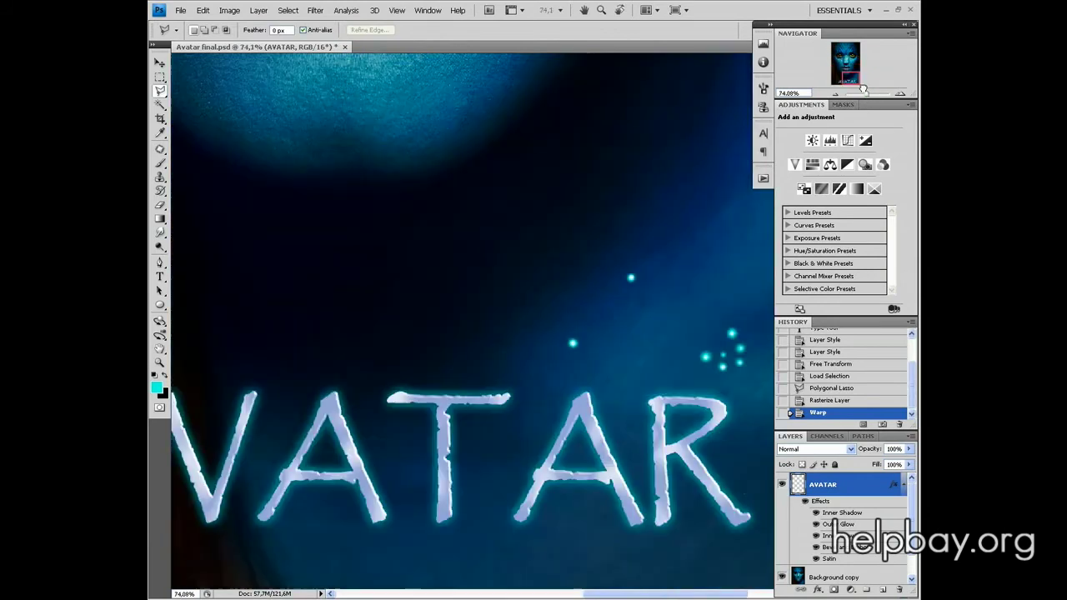
{"action": "double_click", "coordinate": [741, 475]}
{"action": "left_click", "coordinate": [202, 10]}
{"action": "left_click", "coordinate": [233, 195]}
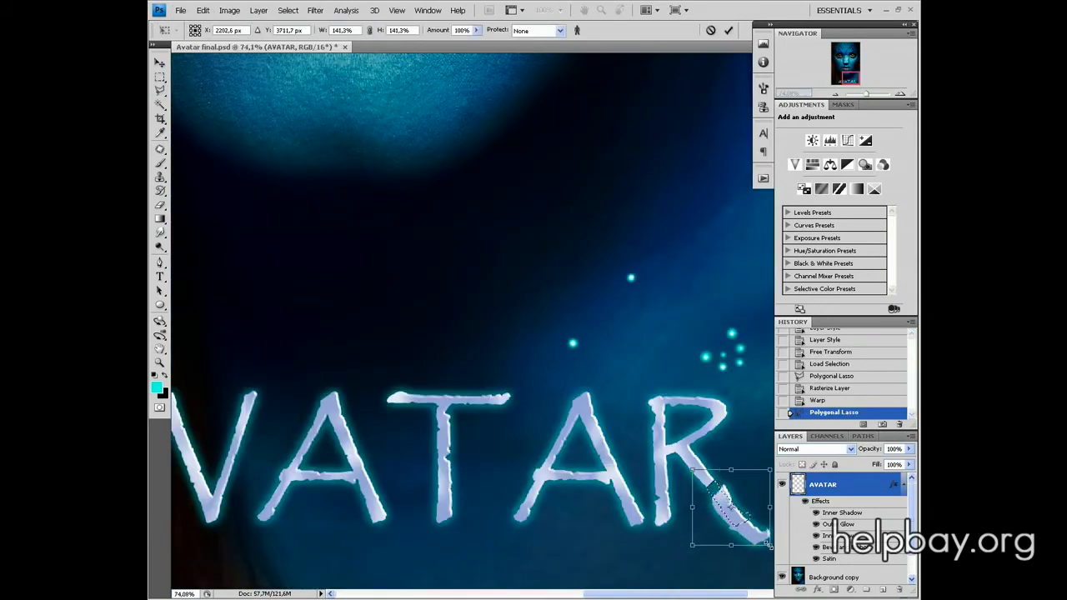
{"action": "left_click_drag", "start_coordinate": [692, 469], "coordinate": [709, 481]}
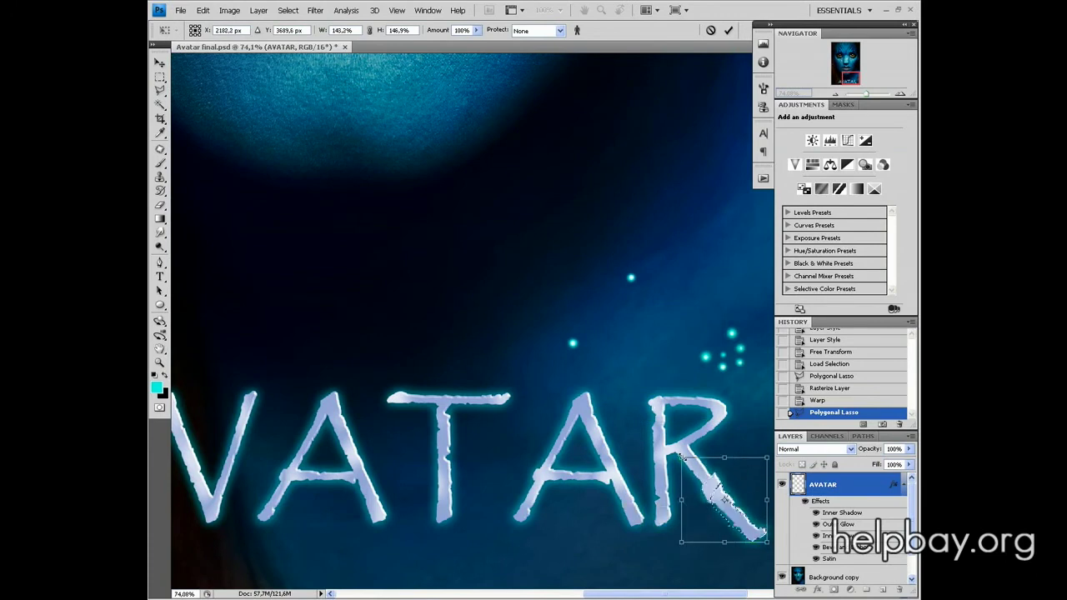
{"action": "left_click_drag", "start_coordinate": [755, 538], "coordinate": [767, 544]}
{"action": "left_click", "coordinate": [159, 90]}
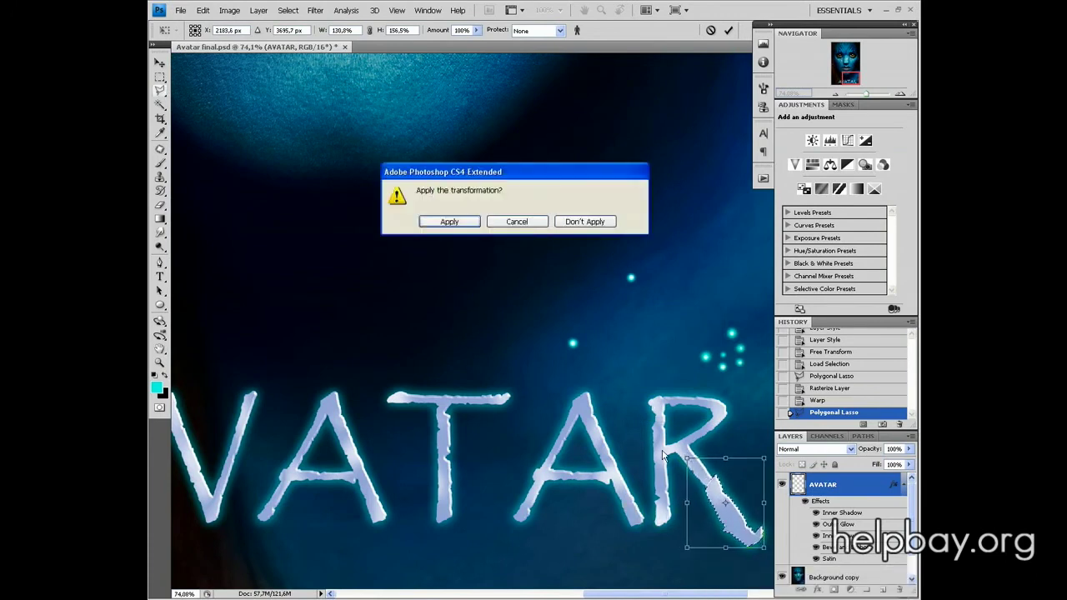
{"action": "key", "text": "Return"}
Deselect and erase rough bits along the R leg's left and lower edges
{"action": "left_click", "coordinate": [160, 205]}
{"action": "right_click", "coordinate": [575, 166]}
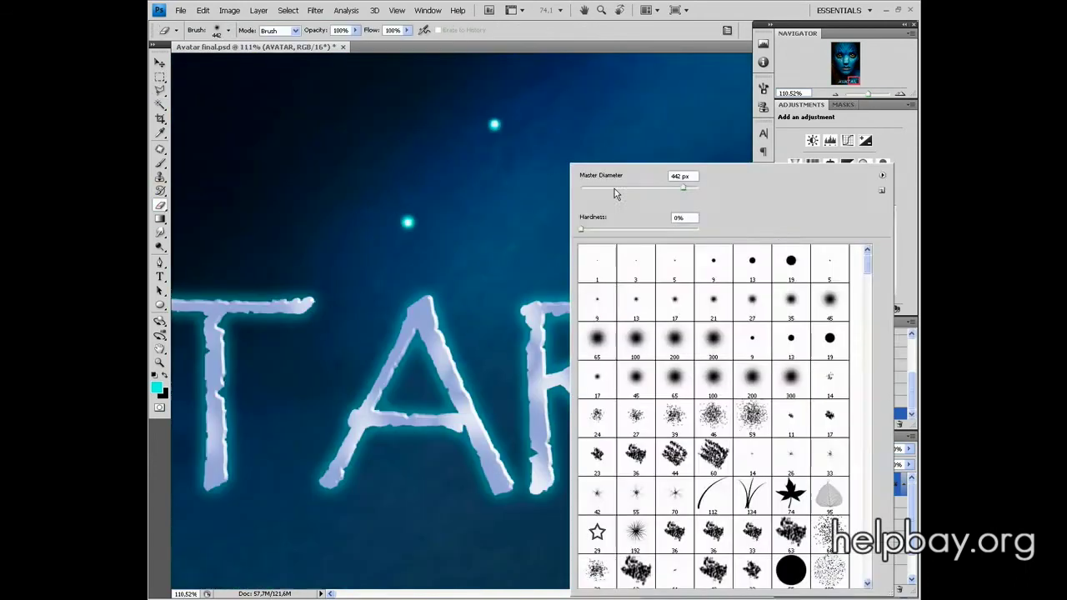
{"action": "key", "text": "ctrl+d"}
{"action": "mouse_move", "coordinate": [358, 217]}
{"action": "left_mouse_down"}
{"action": "mouse_move", "coordinate": [379, 192]}
{"action": "mouse_move", "coordinate": [333, 316]}
{"action": "left_mouse_up"}
{"action": "right_click", "coordinate": [583, 154]}
{"action": "mouse_move", "coordinate": [398, 210]}
{"action": "left_mouse_down"}
{"action": "mouse_move", "coordinate": [405, 398]}
{"action": "mouse_move", "coordinate": [338, 297]}
{"action": "left_mouse_up"}
{"action": "right_click", "coordinate": [545, 164]}
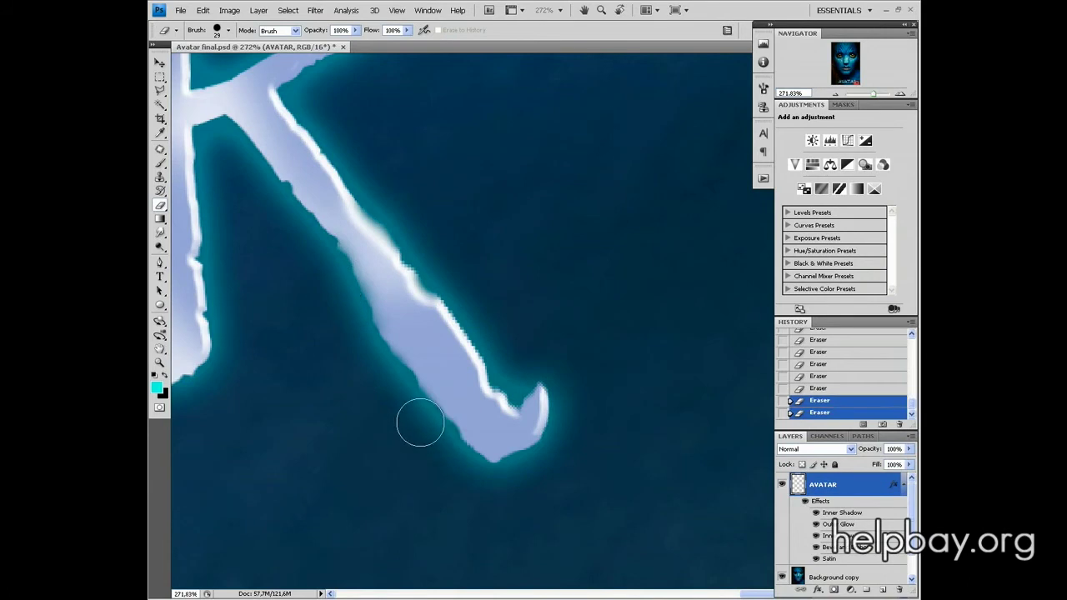
{"action": "left_click_drag", "start_coordinate": [419, 423], "coordinate": [415, 399]}
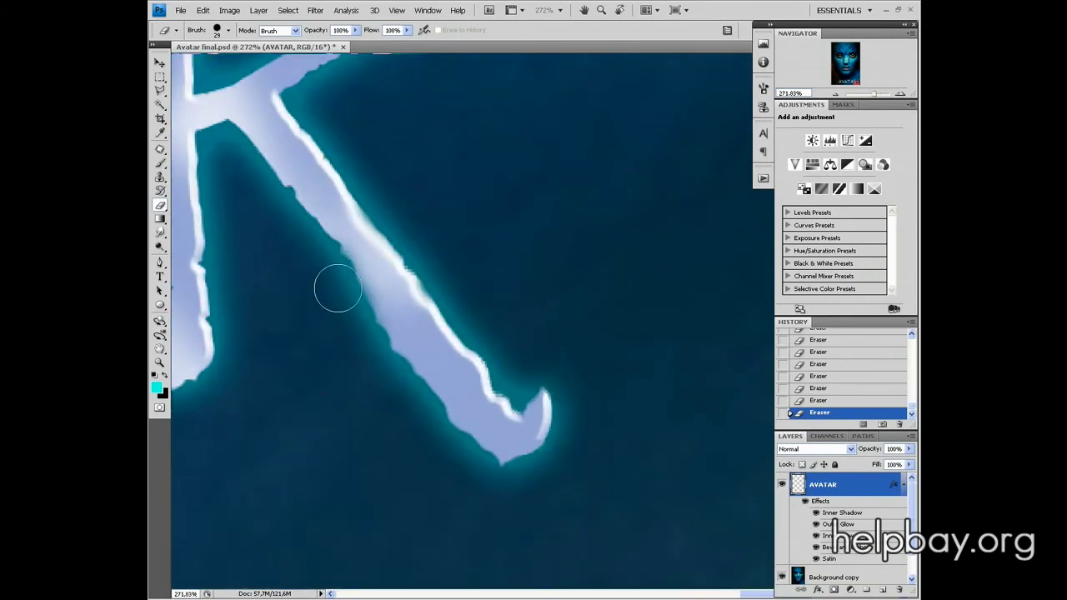
{"action": "left_click_drag", "start_coordinate": [333, 285], "coordinate": [358, 326]}
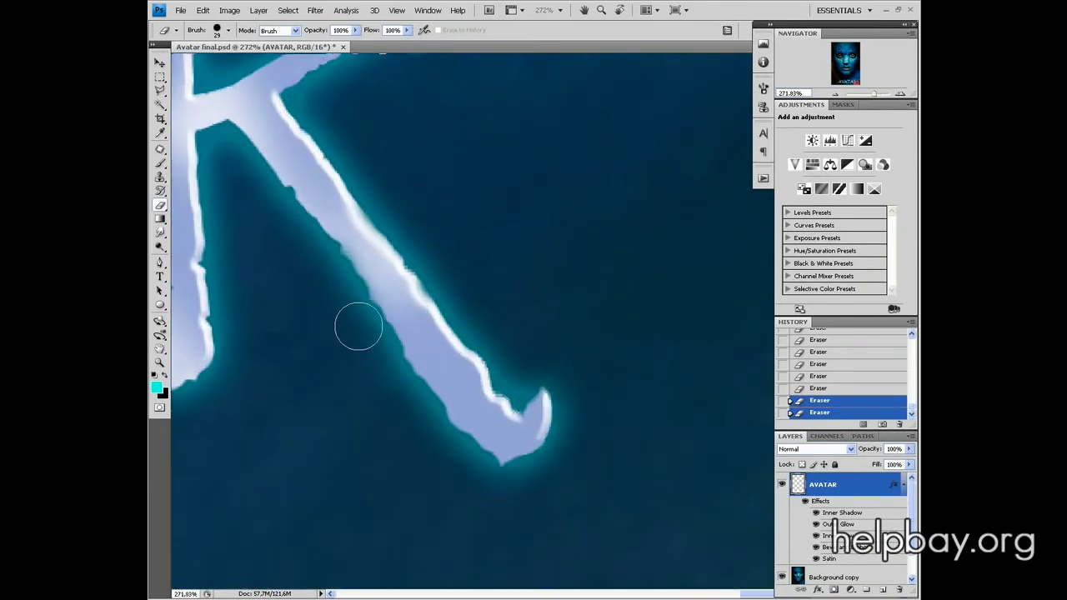
{"action": "left_click_drag", "start_coordinate": [438, 416], "coordinate": [409, 397]}
Burn the top of the forehead darker using a small scattered brush shape
{"action": "right_click", "coordinate": [475, 315]}
{"action": "left_click", "coordinate": [261, 350]}
{"action": "key", "text": "Return"}
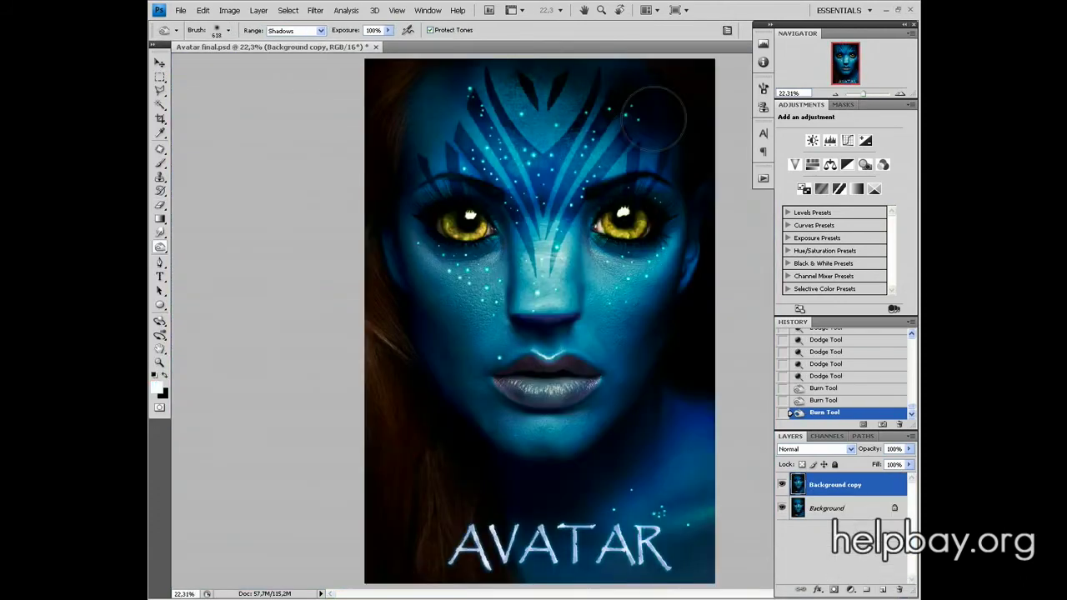
{"action": "left_click_drag", "start_coordinate": [654, 121], "coordinate": [617, 83]}
{"action": "mouse_move", "coordinate": [625, 92]}
{"action": "left_mouse_down"}
{"action": "mouse_move", "coordinate": [584, 75]}
{"action": "mouse_move", "coordinate": [534, 83]}
{"action": "mouse_move", "coordinate": [633, 150]}
{"action": "left_mouse_up"}
Burn the upper forehead with the Burn Tool range set to Midtones
{"action": "left_click", "coordinate": [296, 30]}
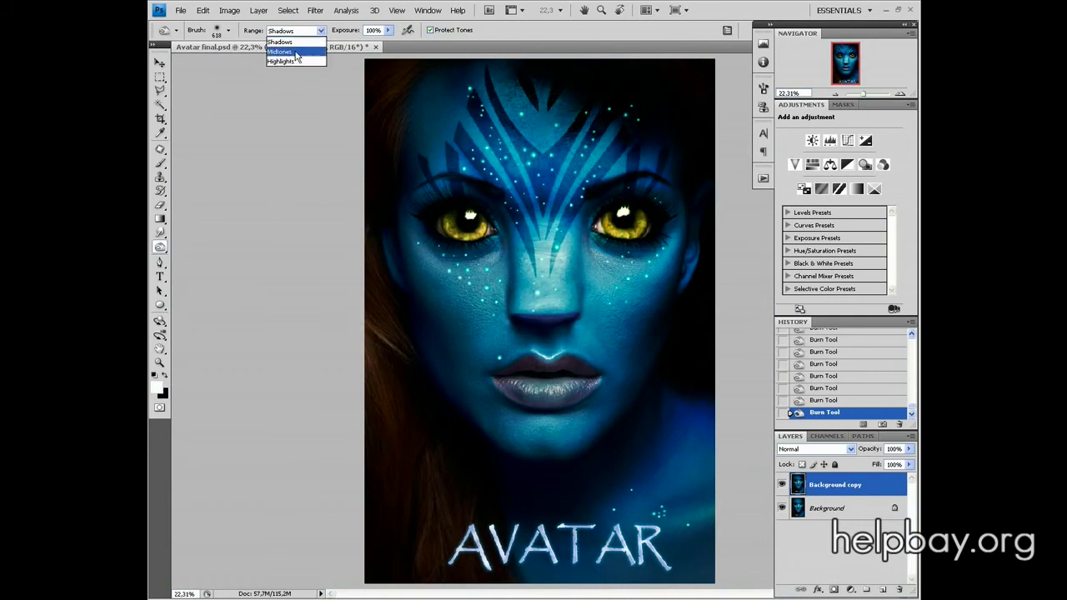
{"action": "left_click", "coordinate": [295, 52]}
{"action": "left_click_drag", "start_coordinate": [496, 57], "coordinate": [517, 80]}
{"action": "left_click_drag", "start_coordinate": [862, 93], "coordinate": [869, 94]}
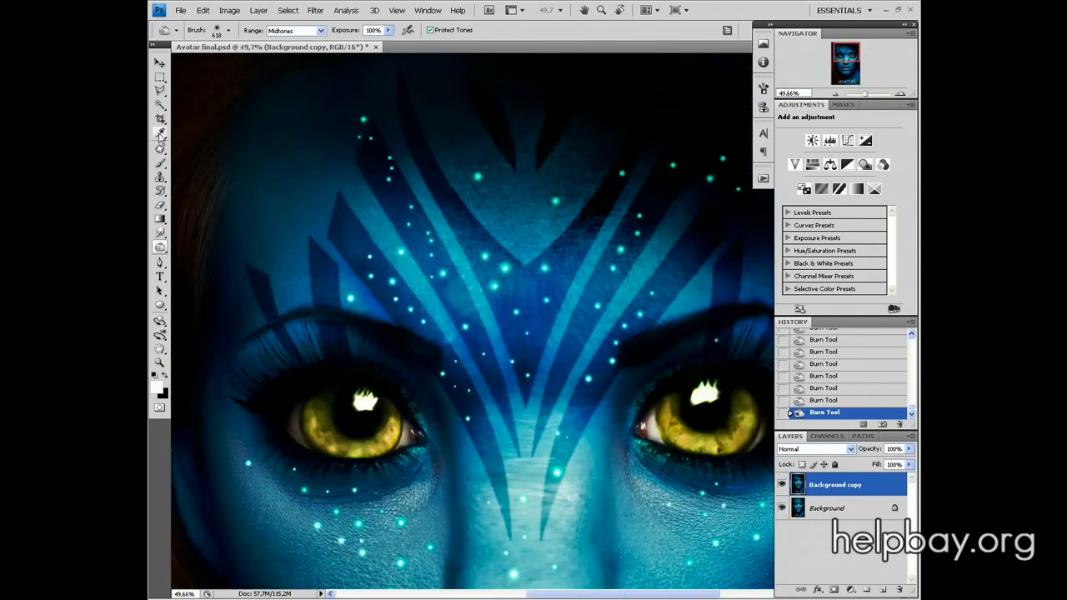
Switch the burn range to Shadows and darken the upper forehead and hair
{"action": "key", "text": "alt+shift+s"}
{"action": "left_click_drag", "start_coordinate": [417, 84], "coordinate": [230, 119]}
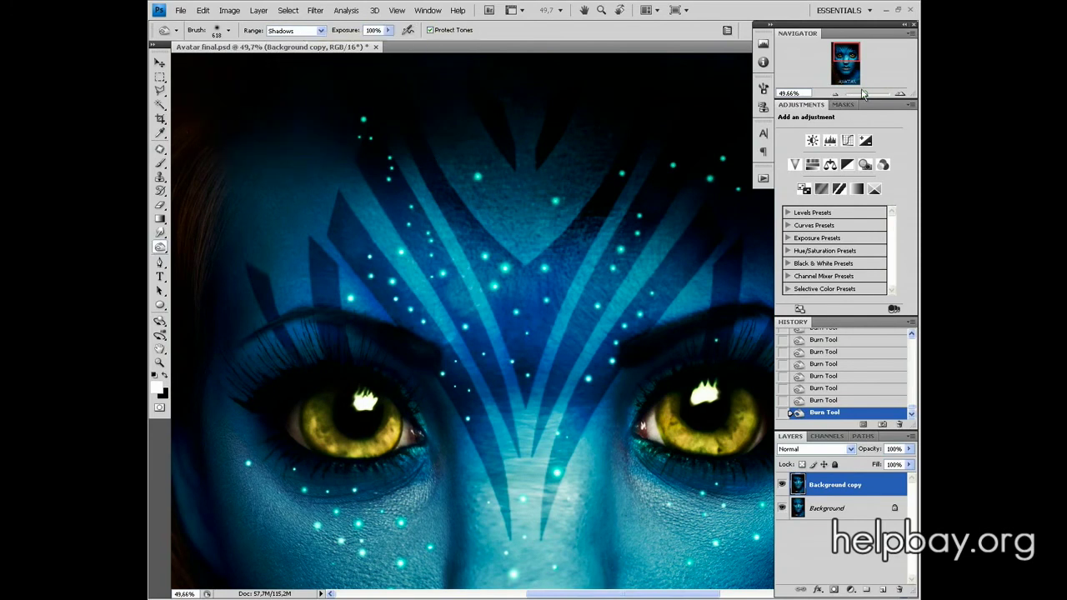
{"action": "left_click_drag", "start_coordinate": [864, 94], "coordinate": [865, 97]}
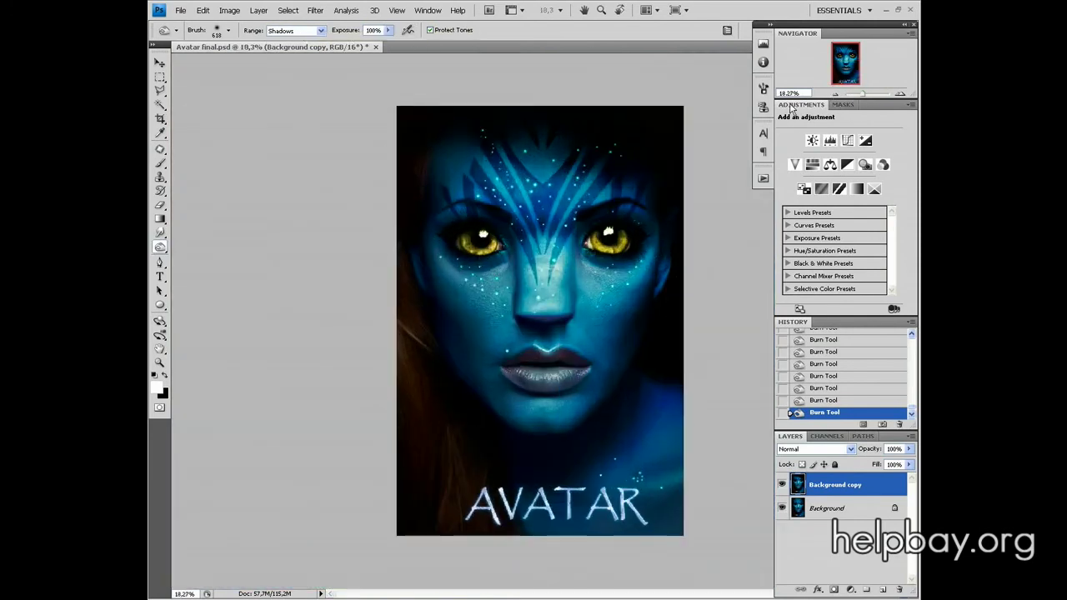
{"action": "left_click_drag", "start_coordinate": [861, 94], "coordinate": [863, 93]}
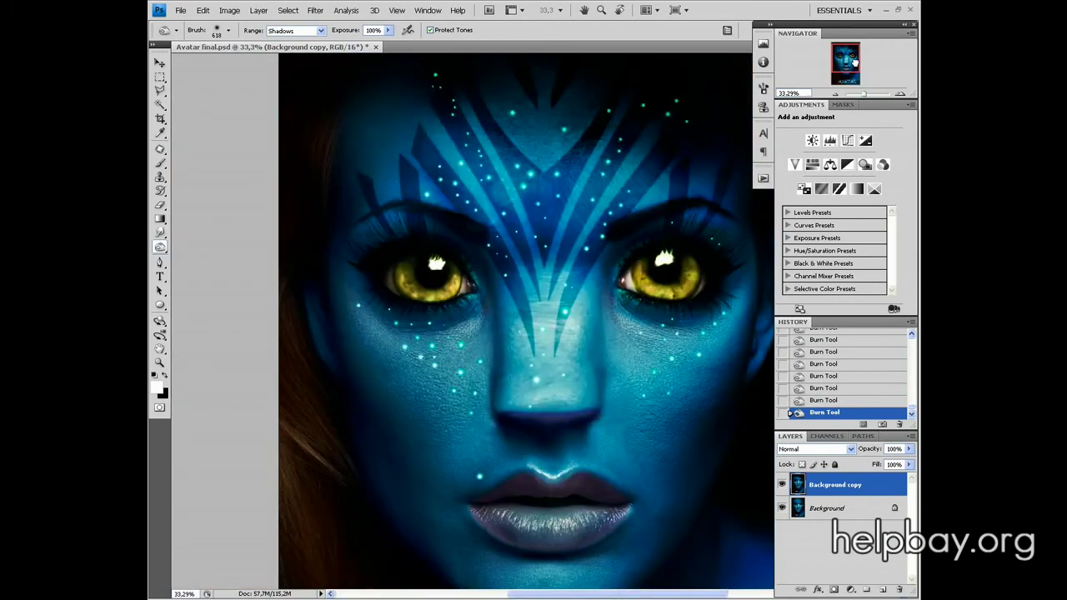